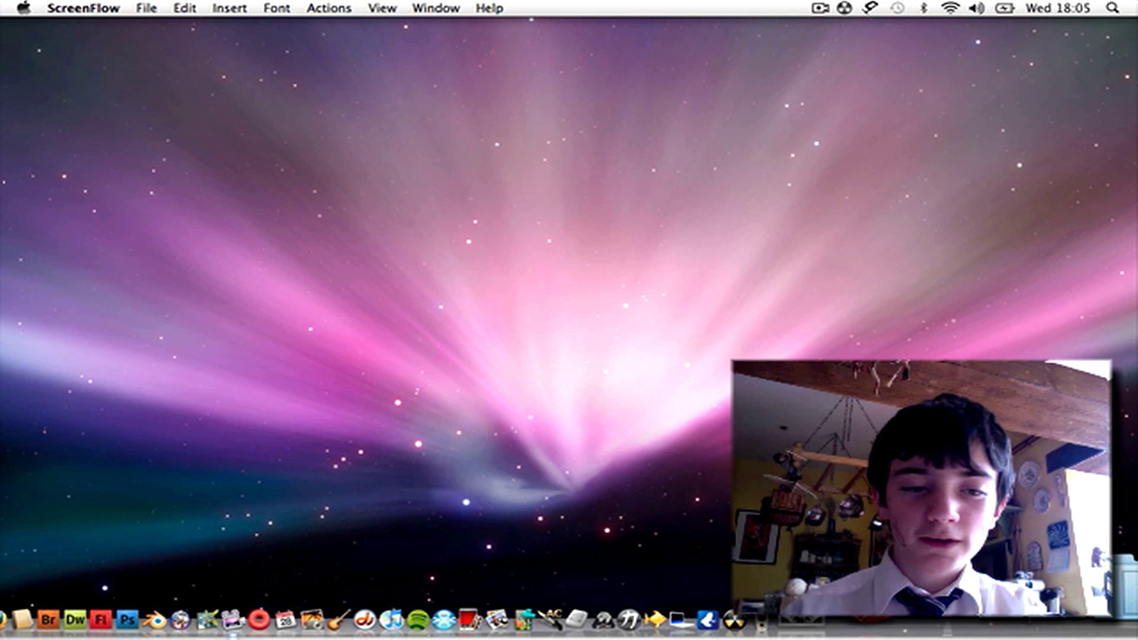
# Find MakeHuman in the Dock's Applications stack and launch it
pyautogui.click(1043, 622)
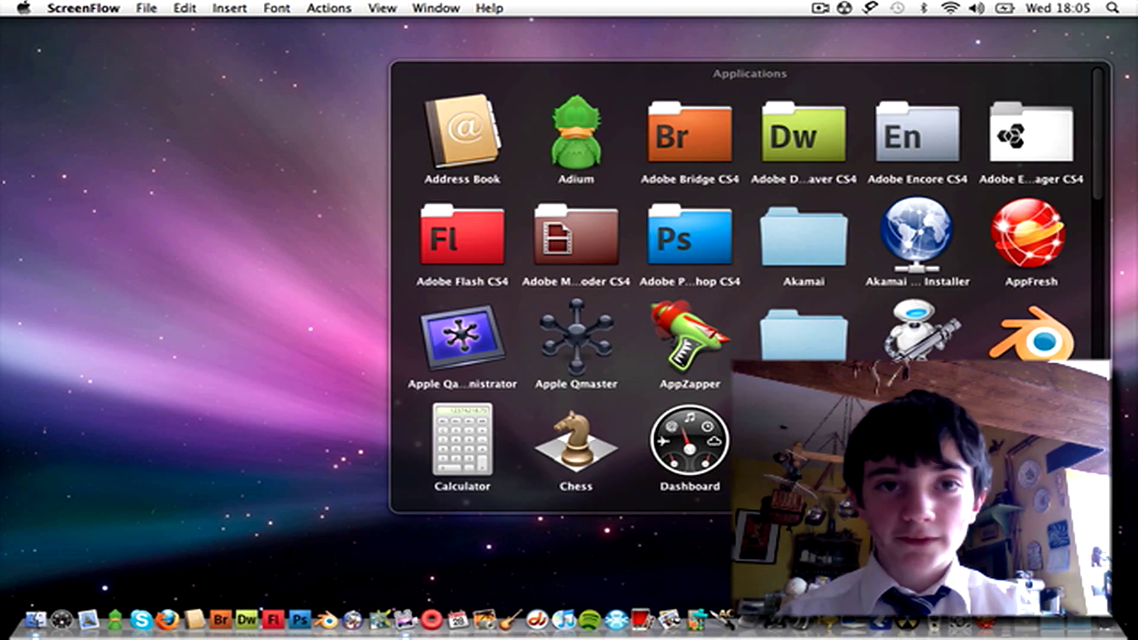
pyautogui.scroll(-5, 879, 299)
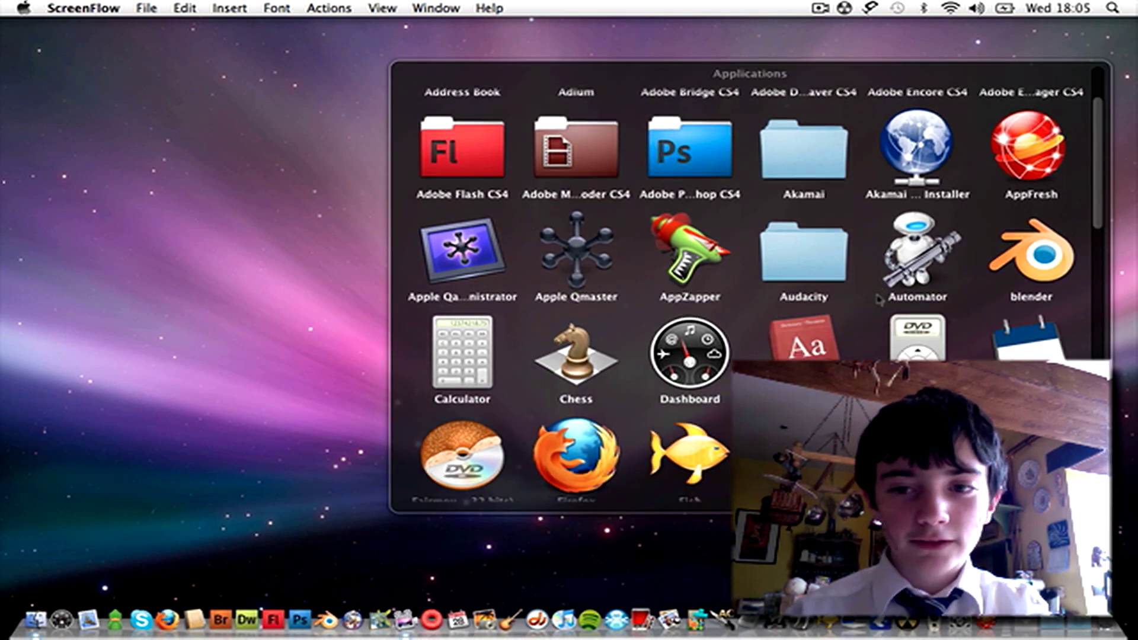
pyautogui.scroll(-6, 879, 300)
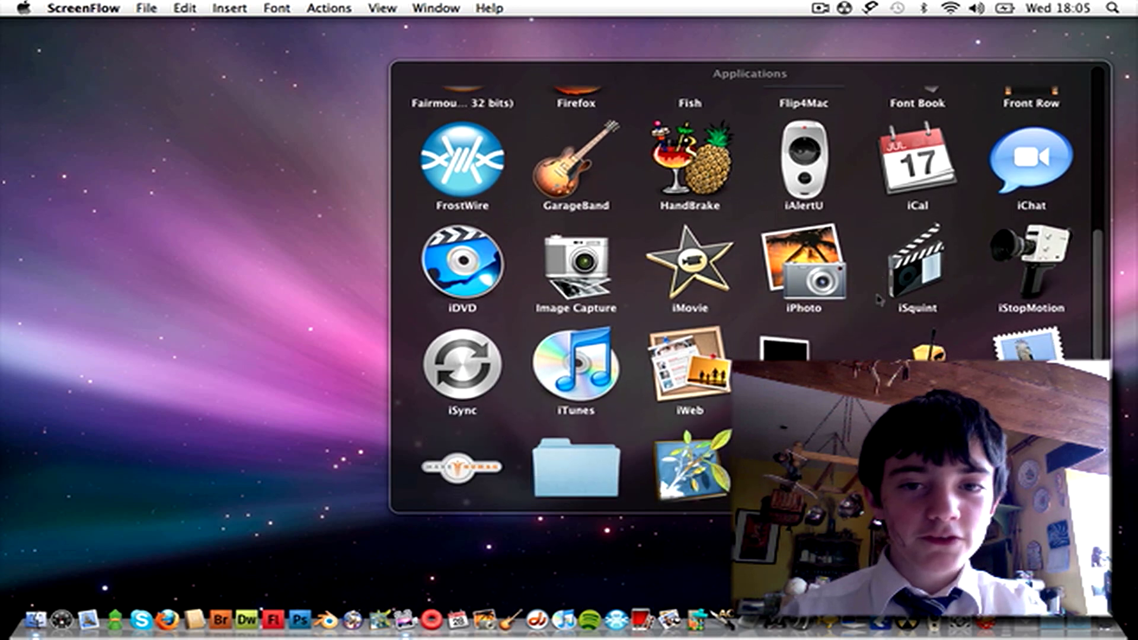
pyautogui.scroll(4, 879, 300)
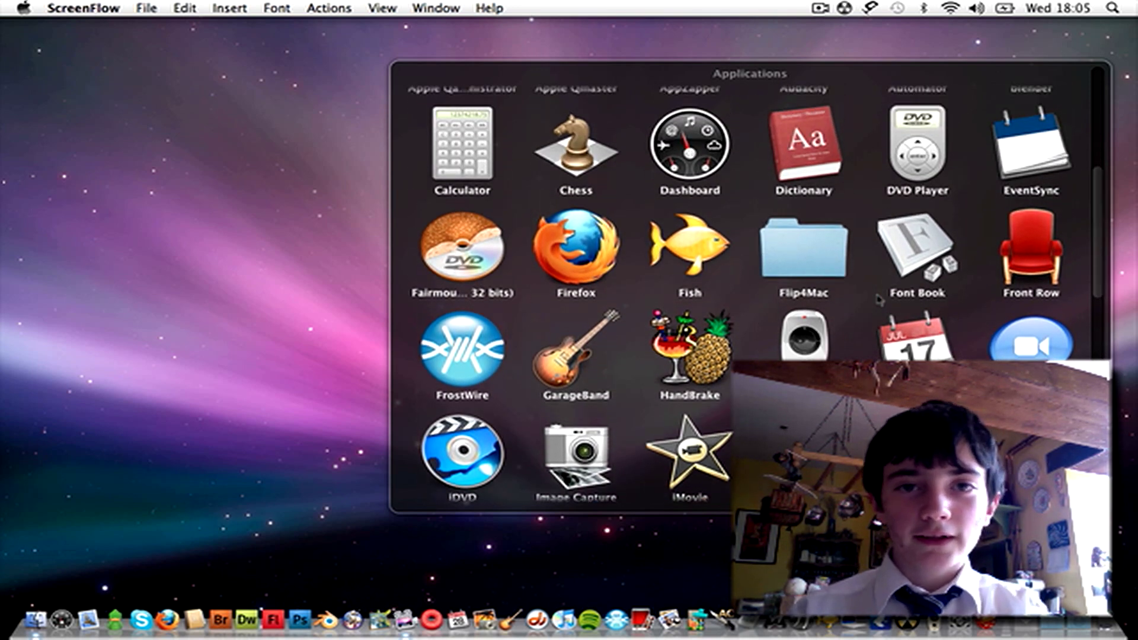
pyautogui.scroll(-5, 879, 300)
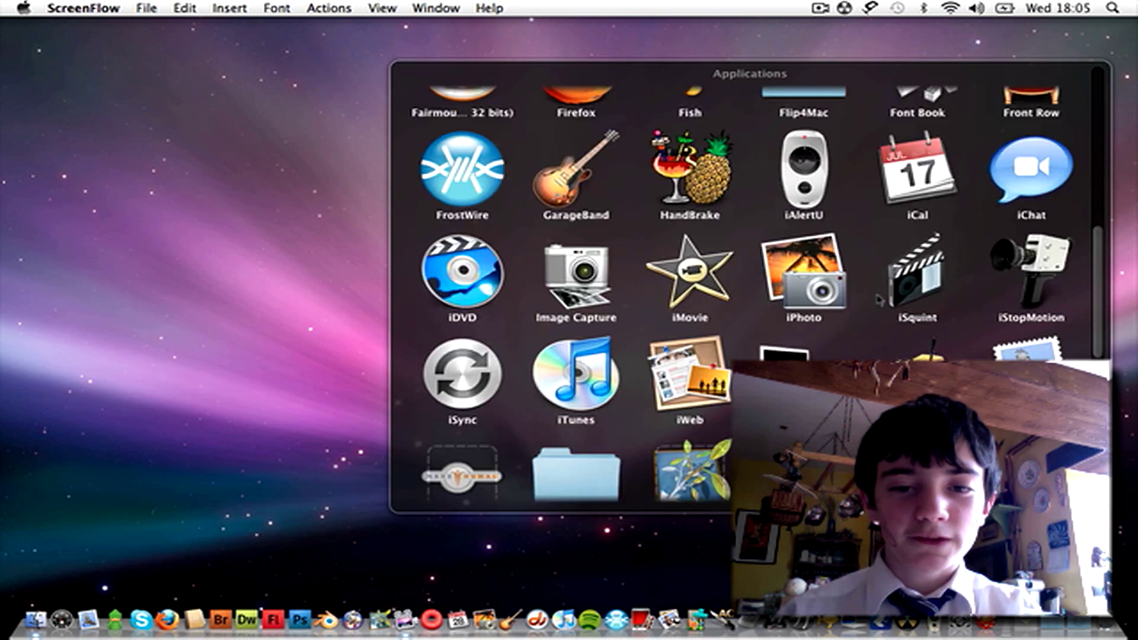
pyautogui.scroll(-3, 879, 300)
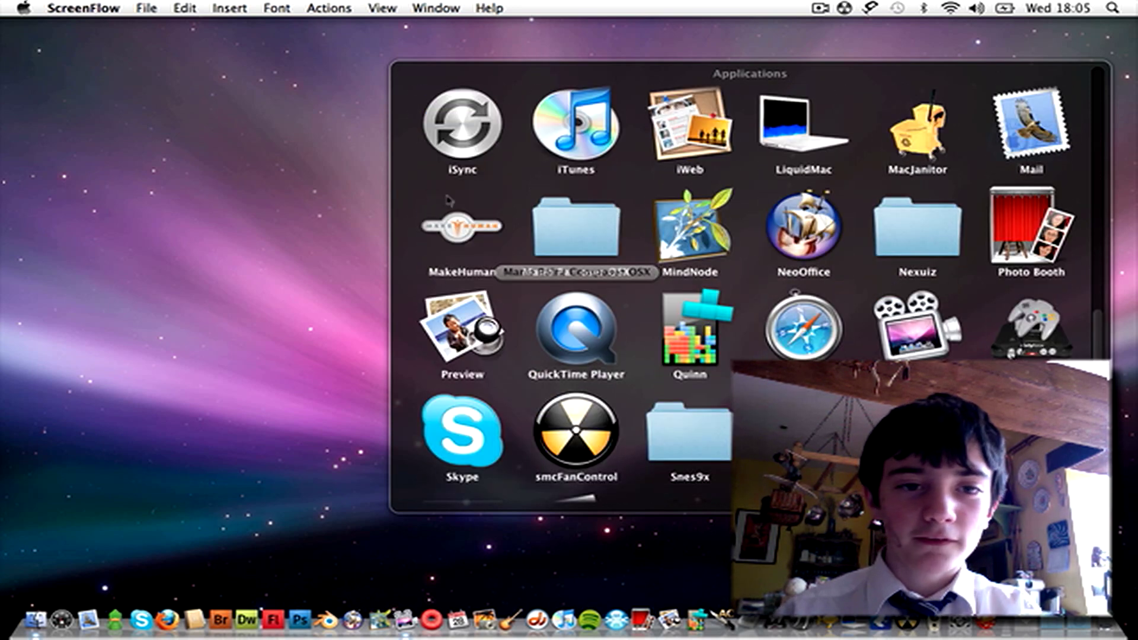
pyautogui.click(462, 244)
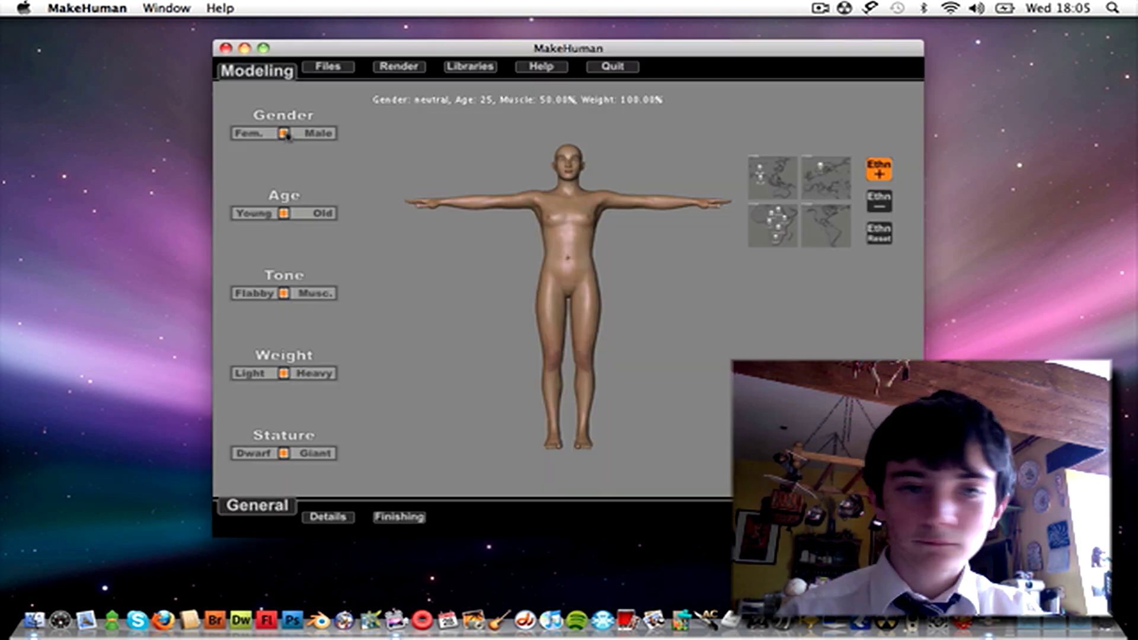
# Set the Gender slider fully to Male and export the model as 'youtube guy'
pyautogui.moveTo(285, 135); pyautogui.dragTo(333, 134)
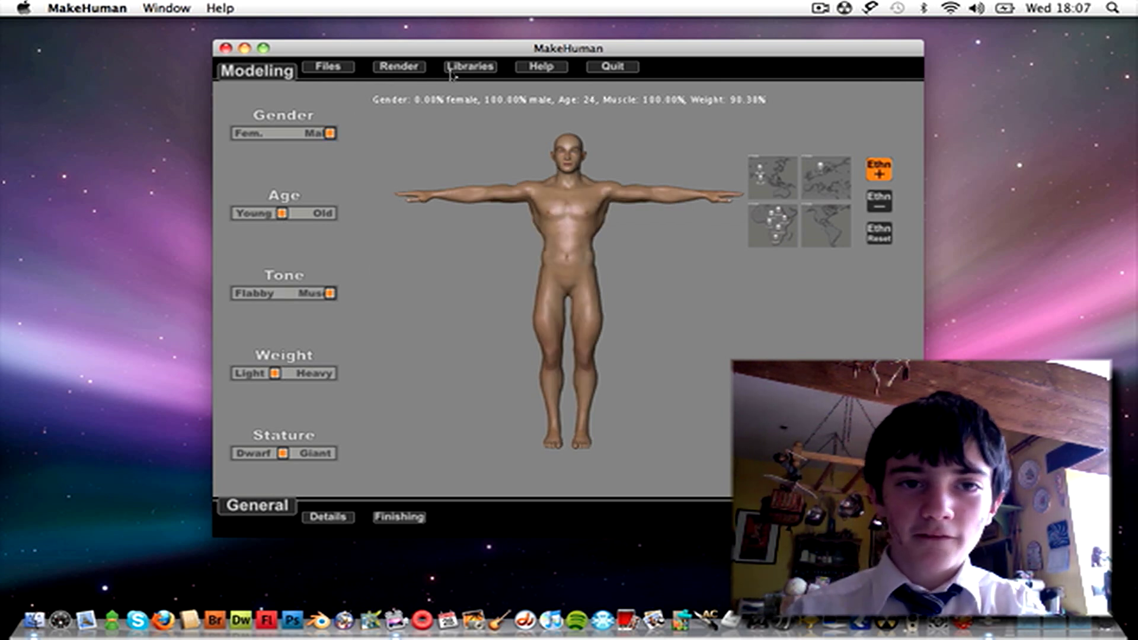
pyautogui.click(348, 72)
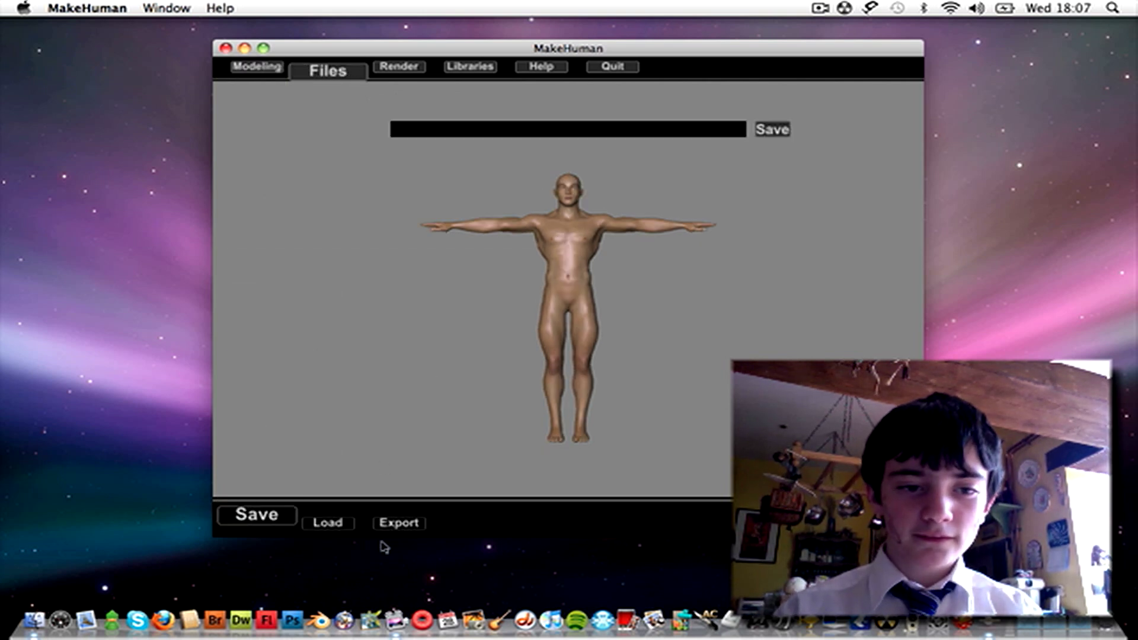
pyautogui.click(388, 524)
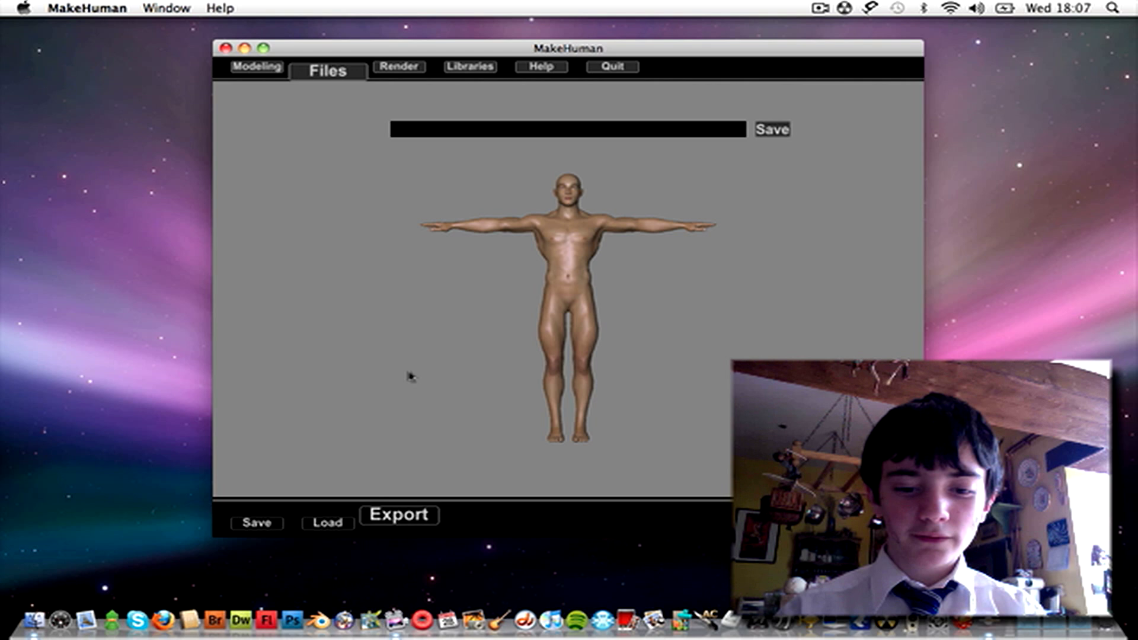
pyautogui.write('youtube guy')
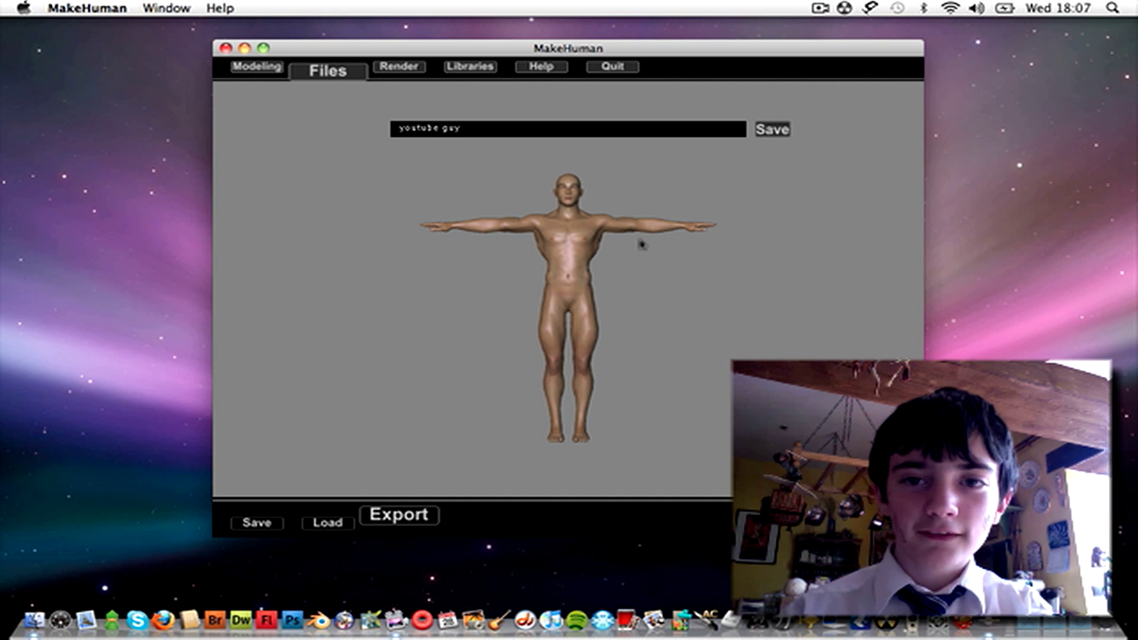
pyautogui.click(768, 131)
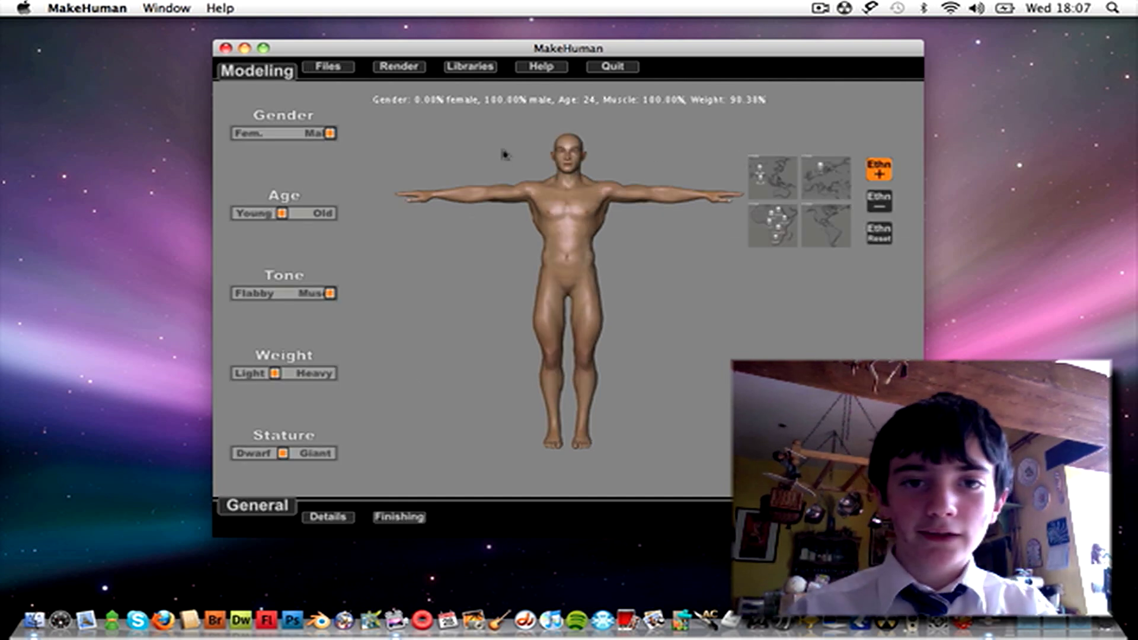
# Quit MakeHuman with Cmd+Q and start Blender from the Dock
pyautogui.press('super+q')
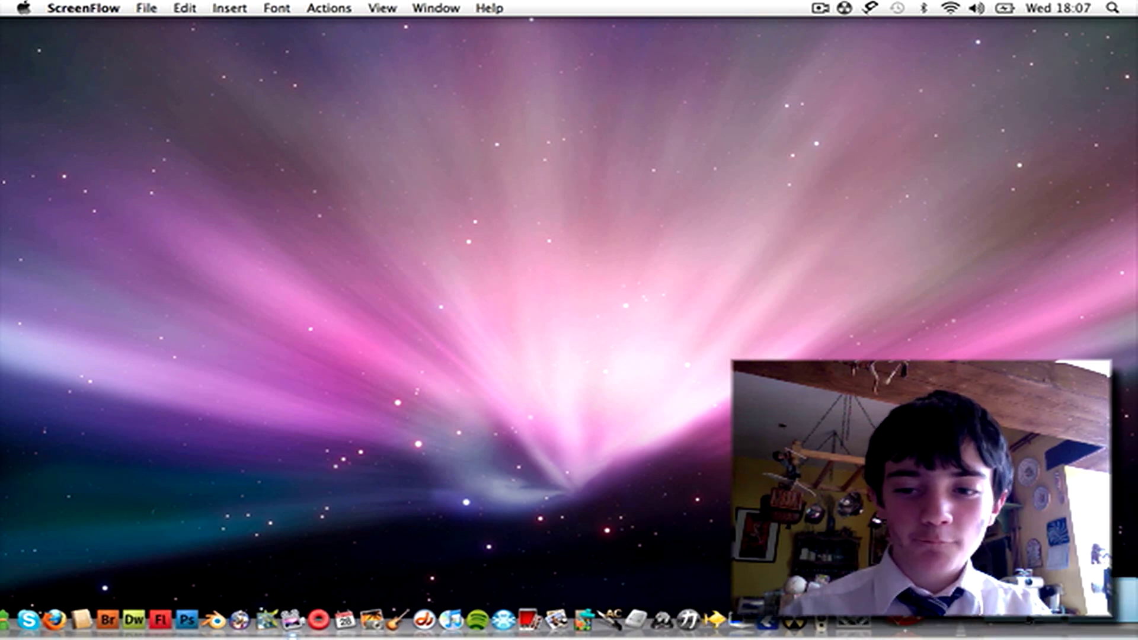
pyautogui.click(784, 623)
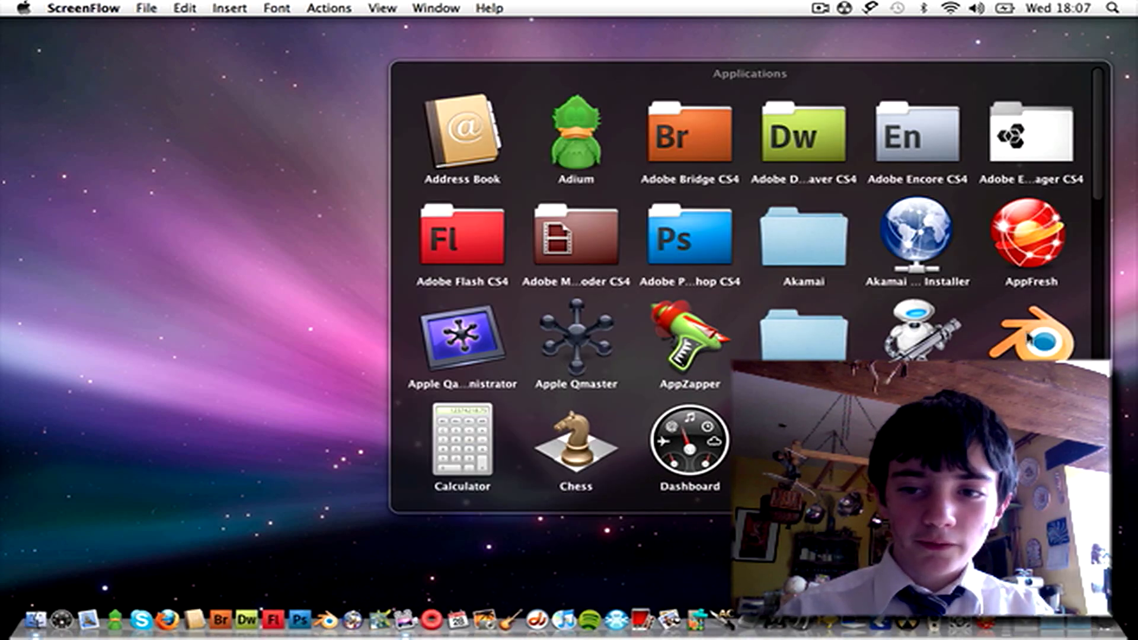
pyautogui.click(282, 347)
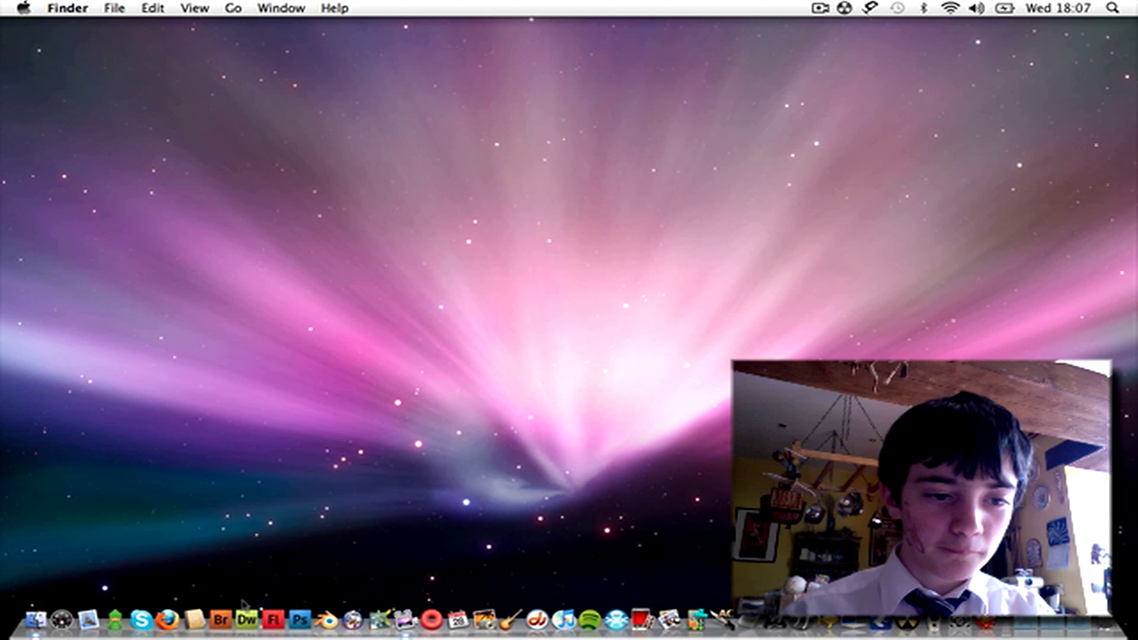
pyautogui.click(334, 594)
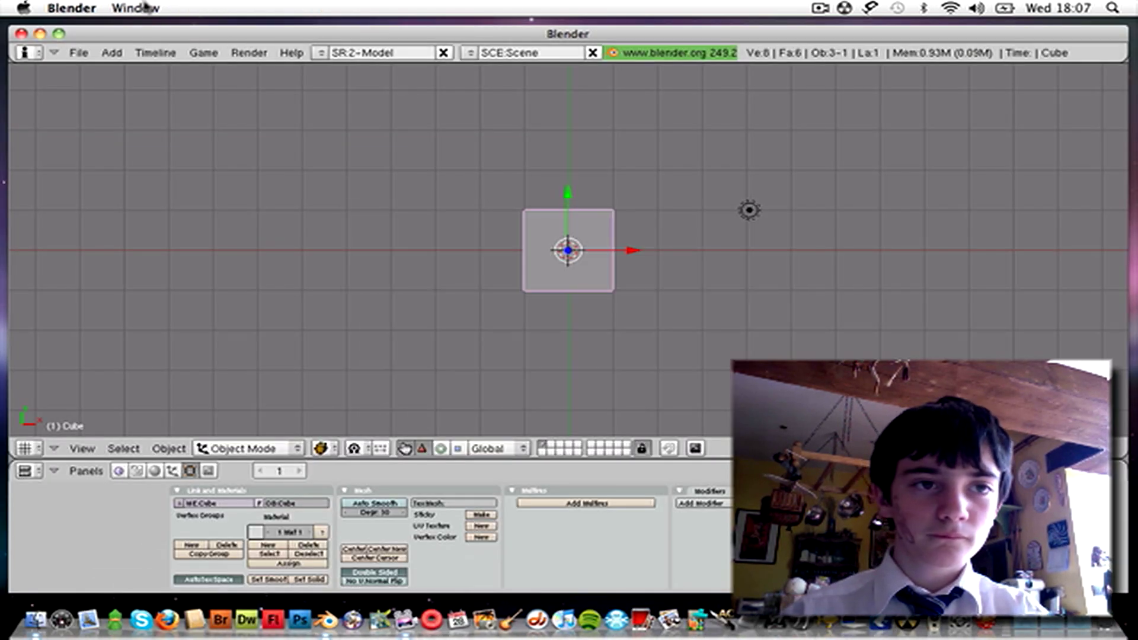
# Zoom the Blender window to fill the screen and erase the default cube
pyautogui.click(146, 8)
pyautogui.click(137, 40)
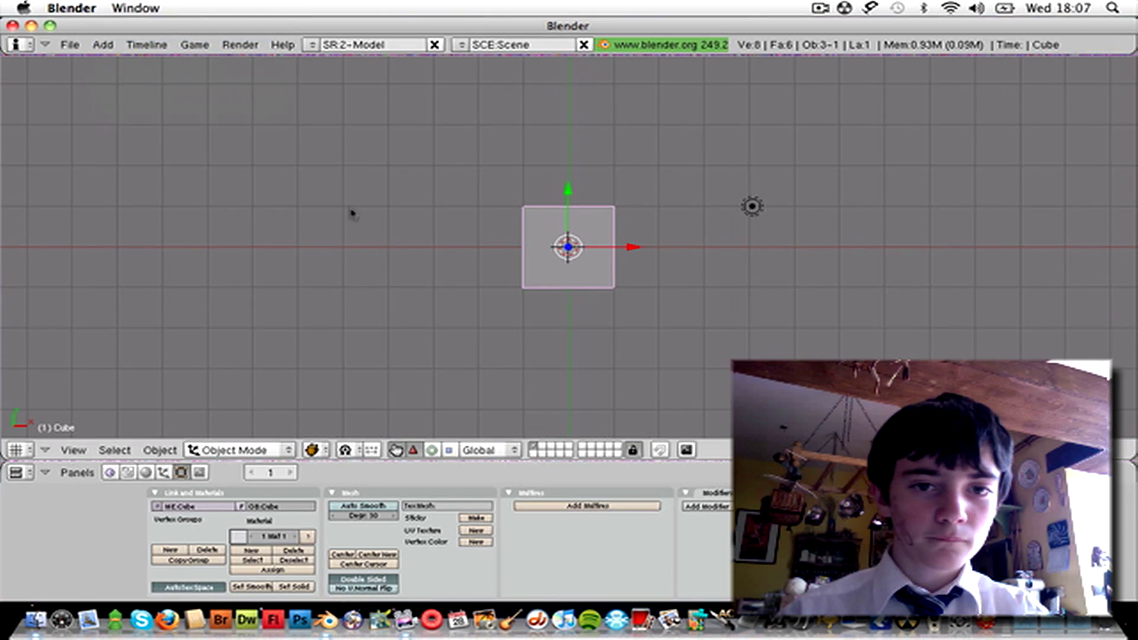
pyautogui.press('x')
pyautogui.click(461, 271)
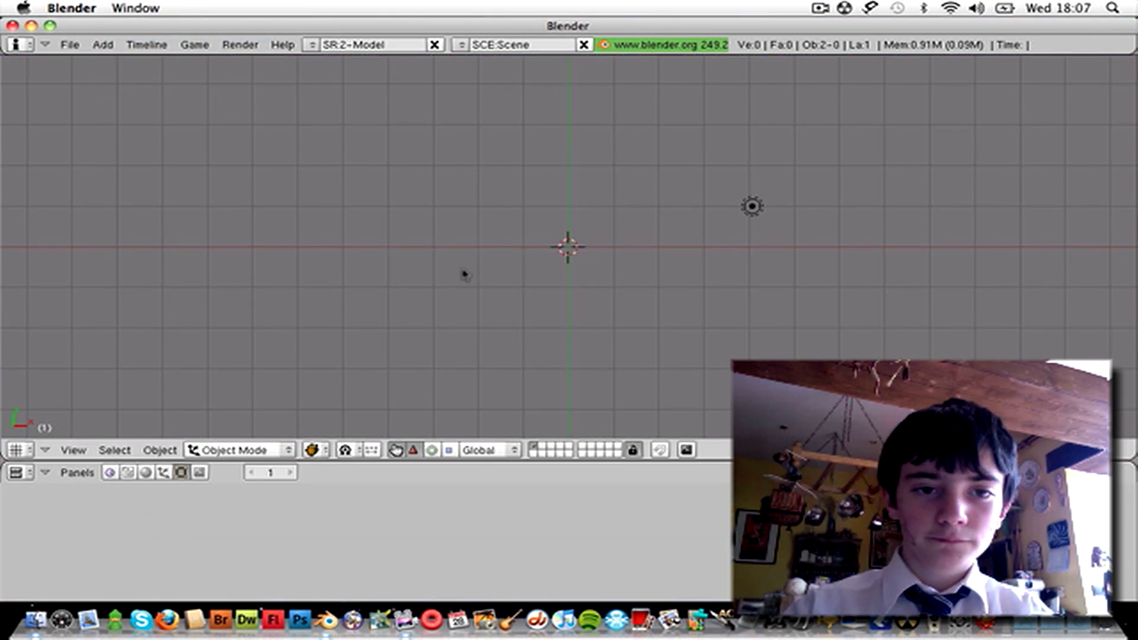
# Switch the 3D view to Front and adjust the zoom
pyautogui.click(74, 450)
pyautogui.click(95, 300)
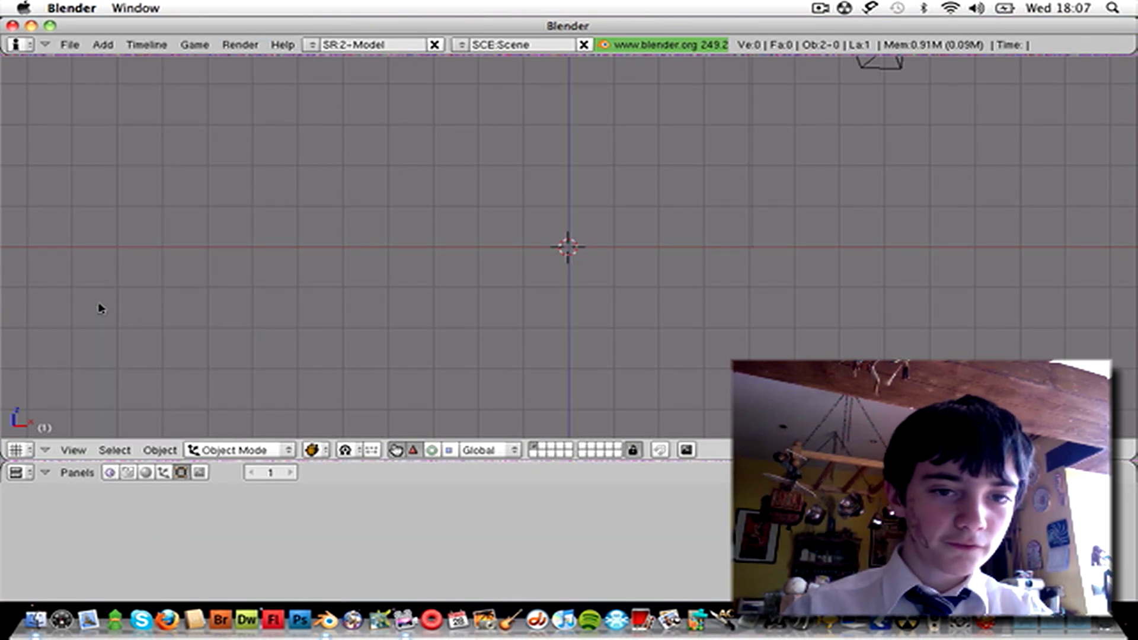
pyautogui.scroll(2, 552, 204)
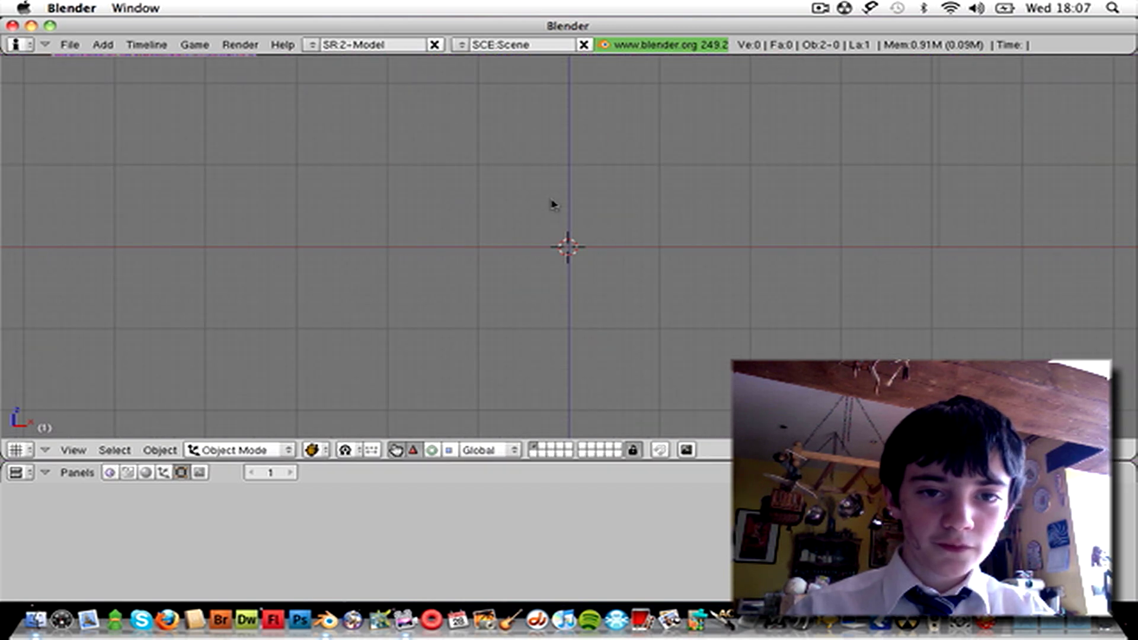
pyautogui.scroll(-1, 552, 205)
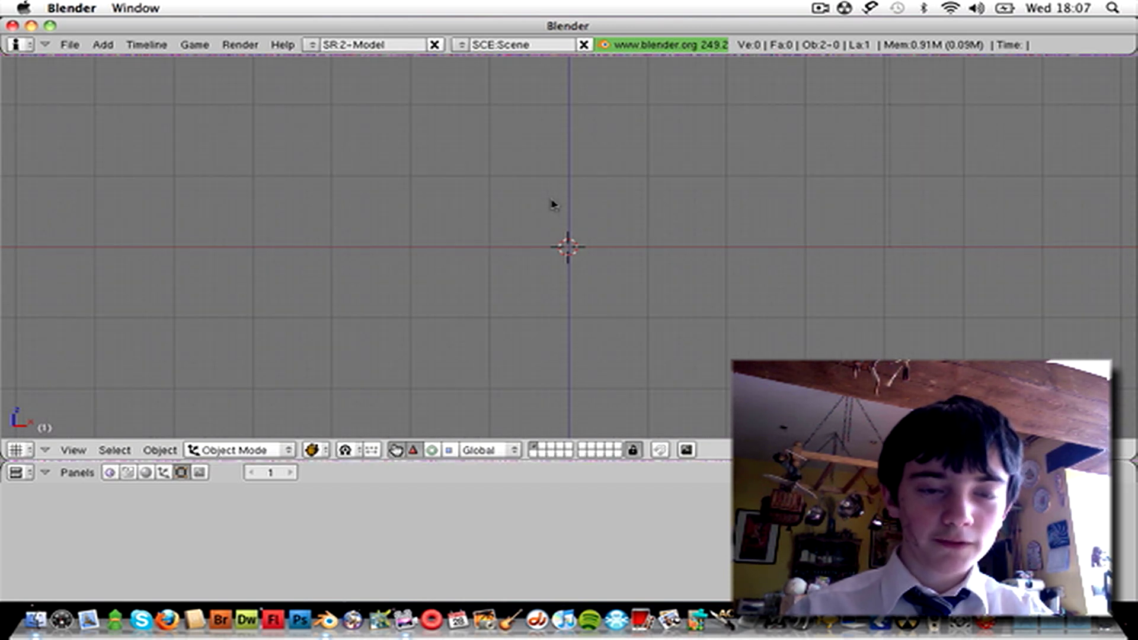
# Import youtube guy.obj from Documents/MakeHuman/exports with default Wavefront OBJ options
pyautogui.click(68, 45)
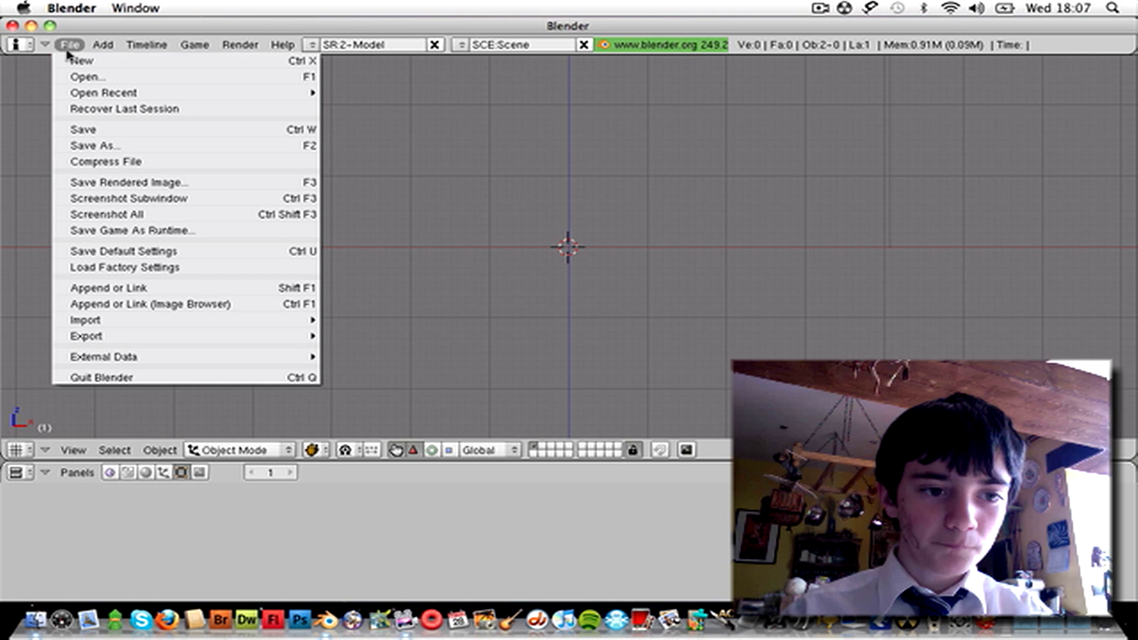
pyautogui.moveTo(201, 323)
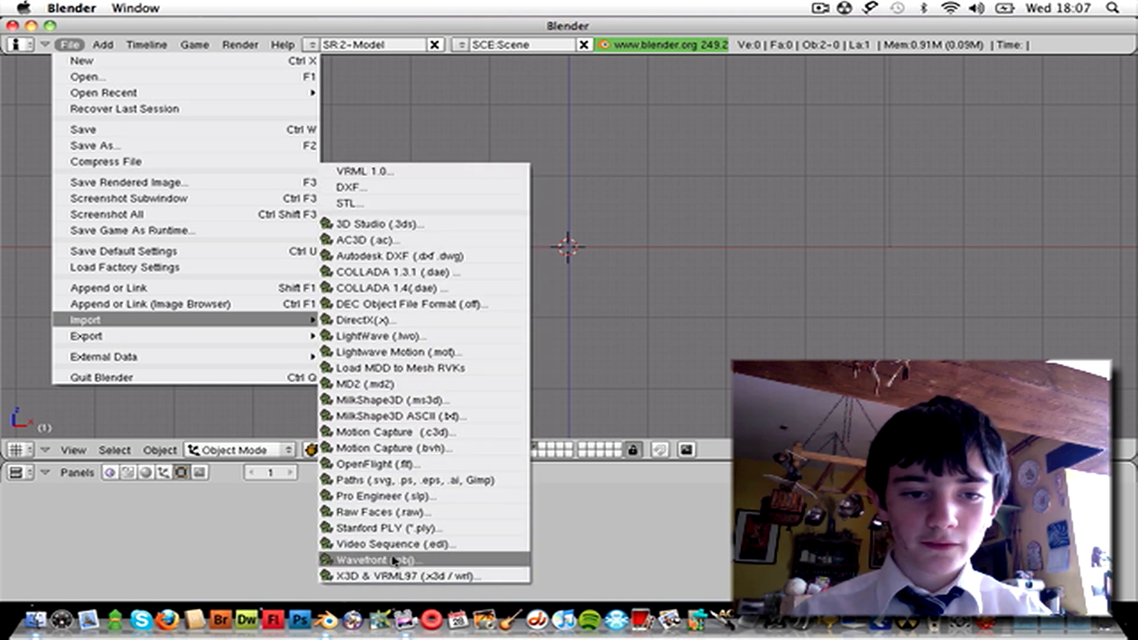
pyautogui.click(438, 562)
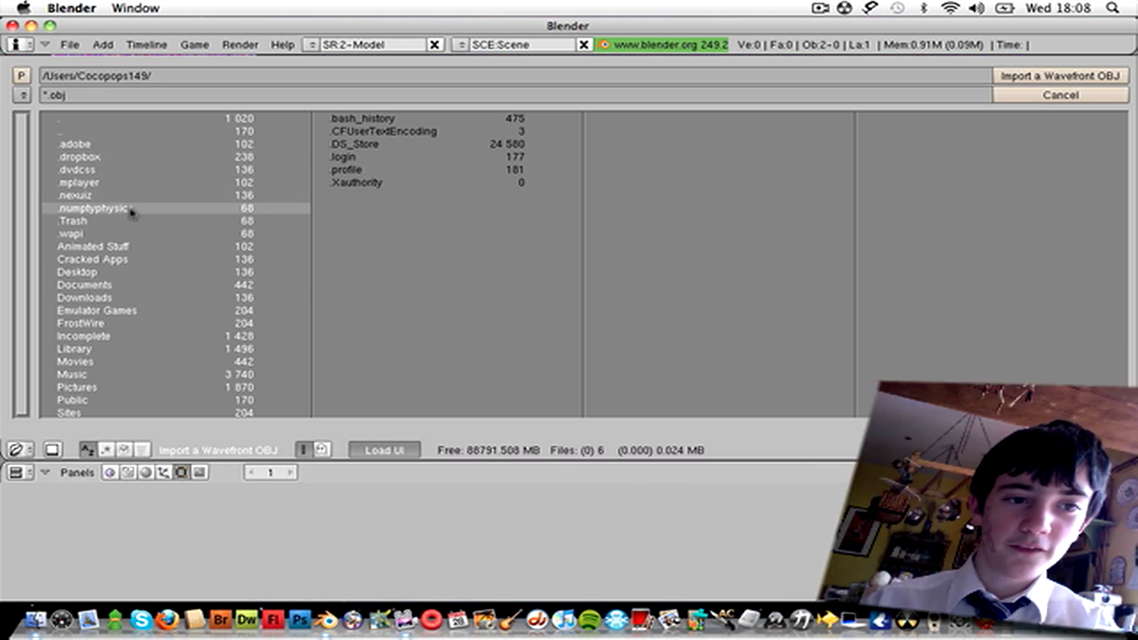
pyautogui.click(86, 285)
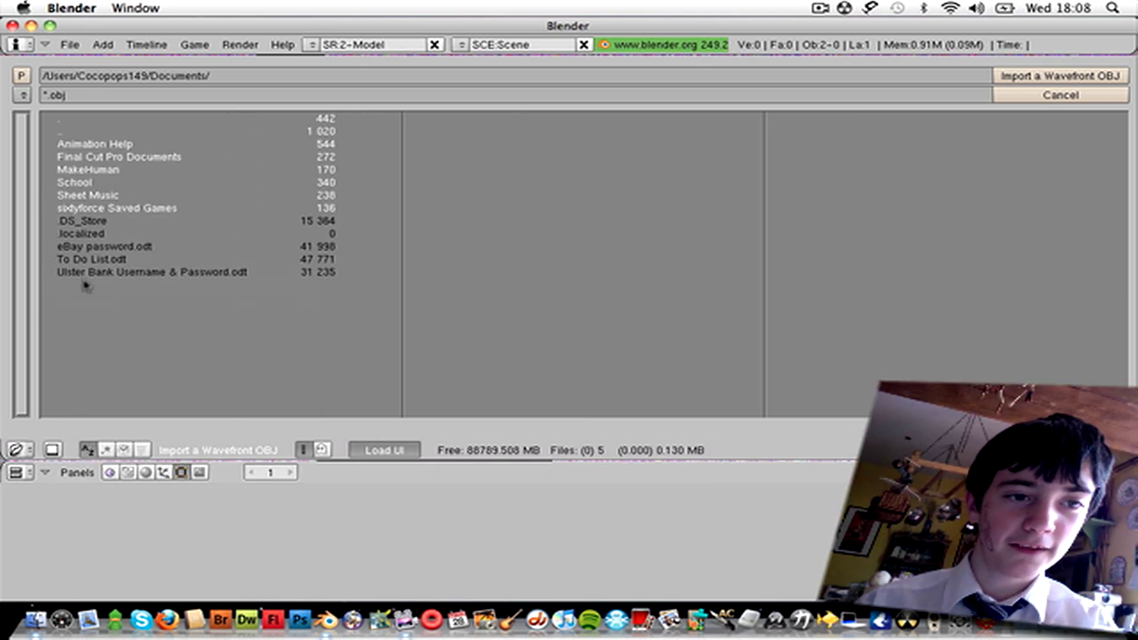
pyautogui.click(118, 172)
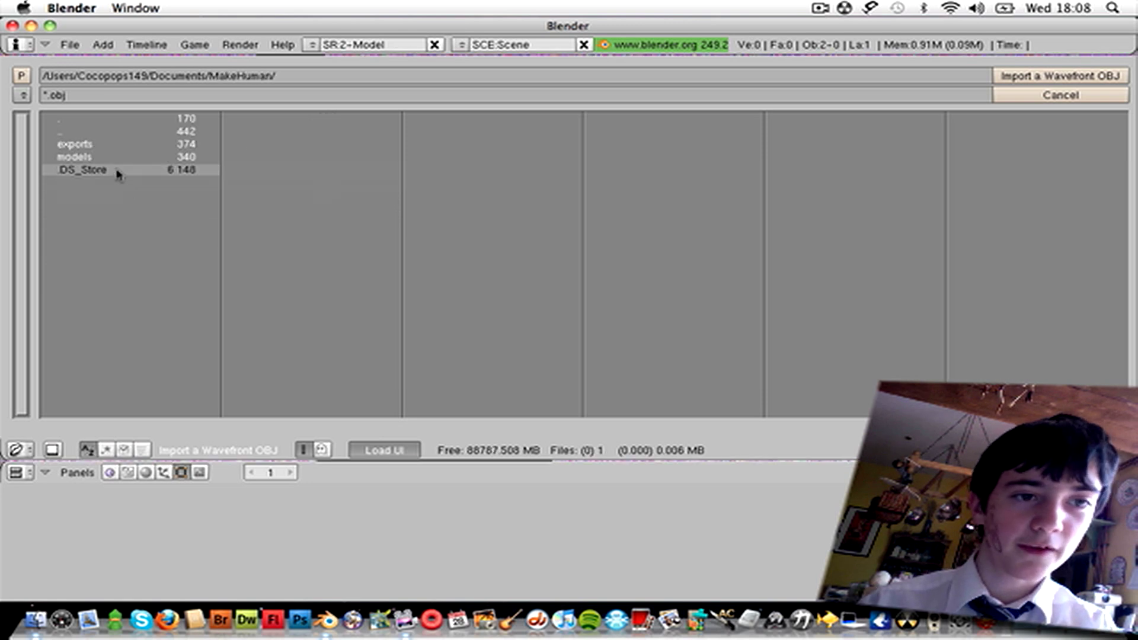
pyautogui.click(74, 144)
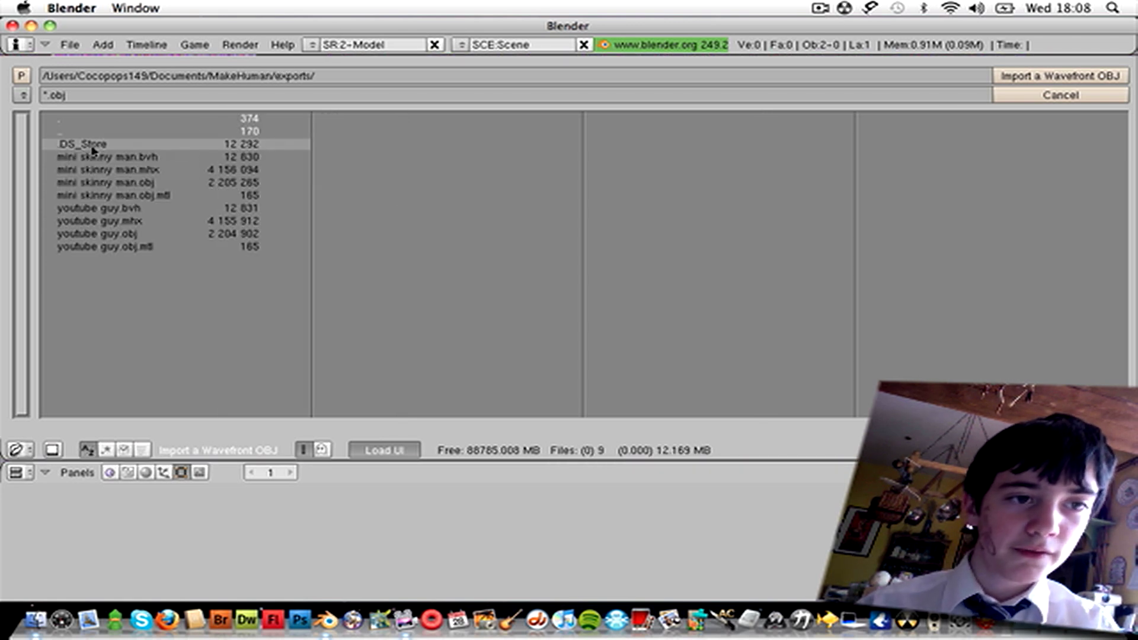
pyautogui.click(101, 236)
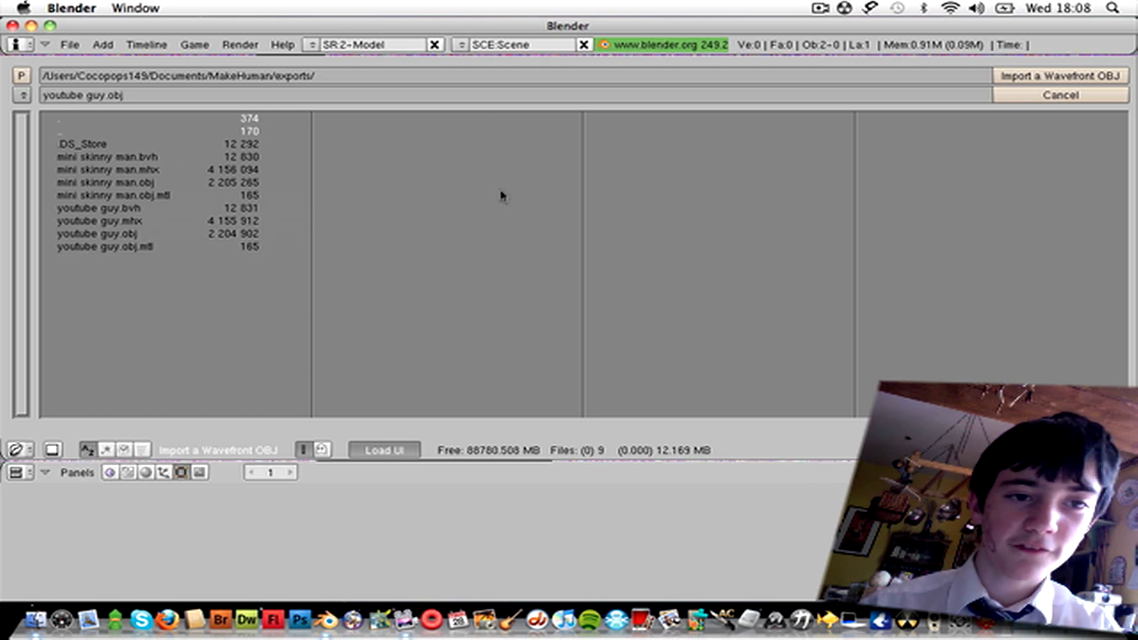
pyautogui.click(1050, 76)
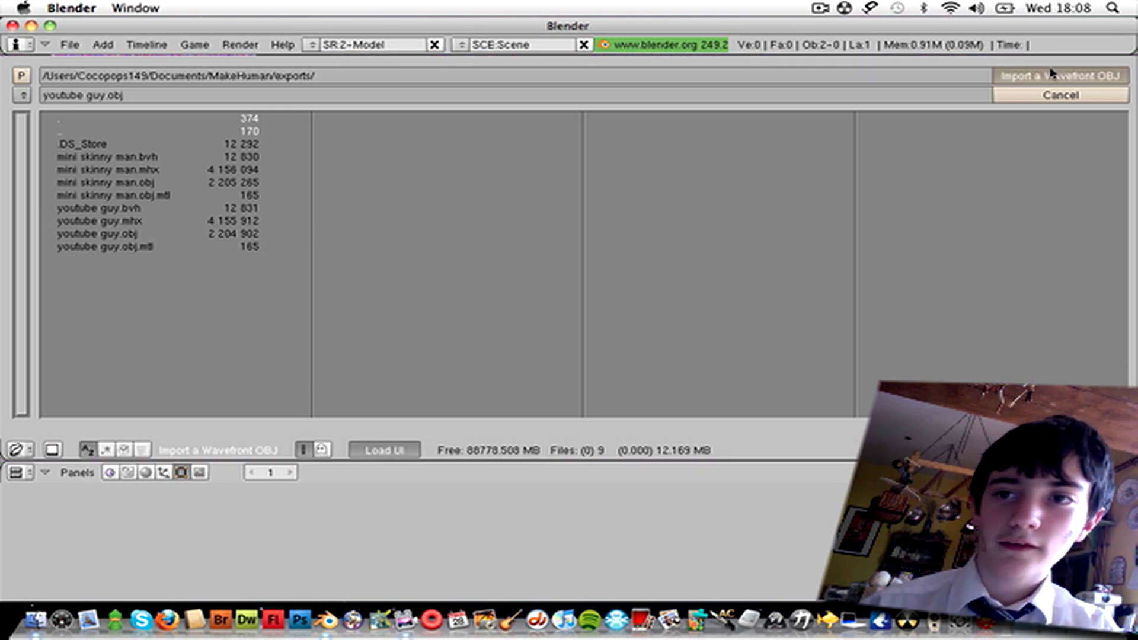
pyautogui.click(665, 373)
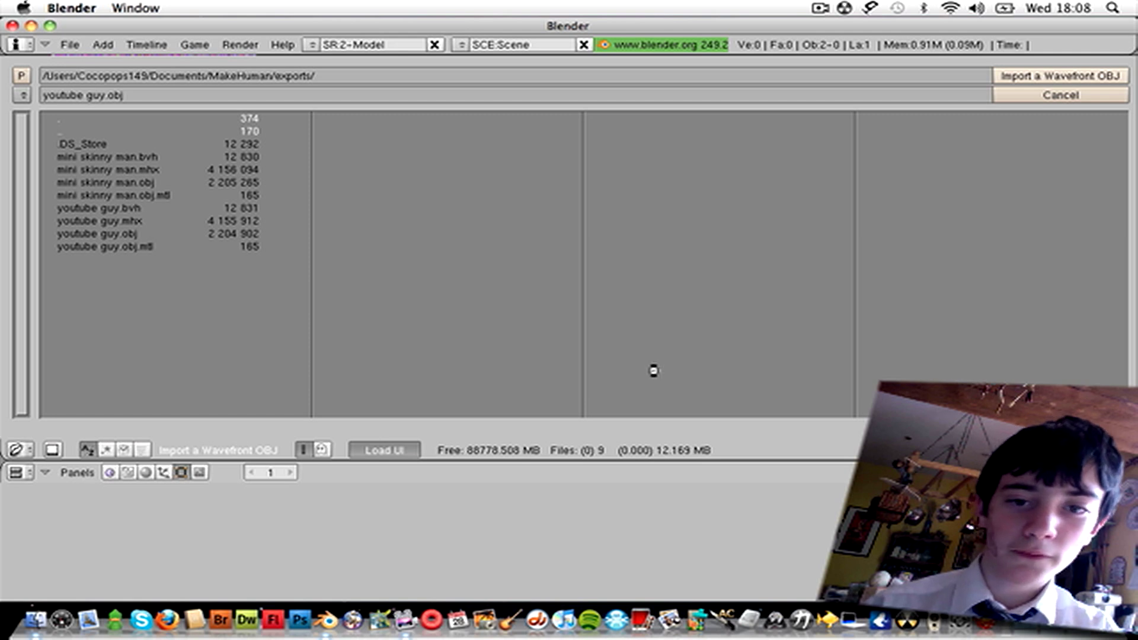
pyautogui.scroll(5, 482, 304)
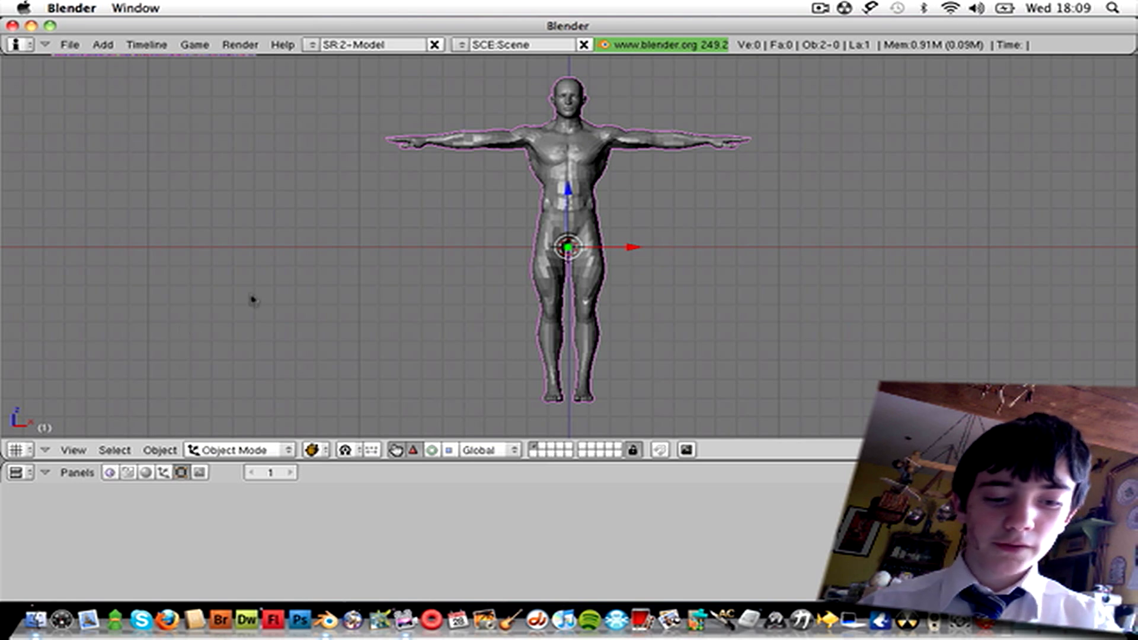
# Place the 3D cursor left of the figure, deselect all, then select the human figure
pyautogui.click(278, 212)
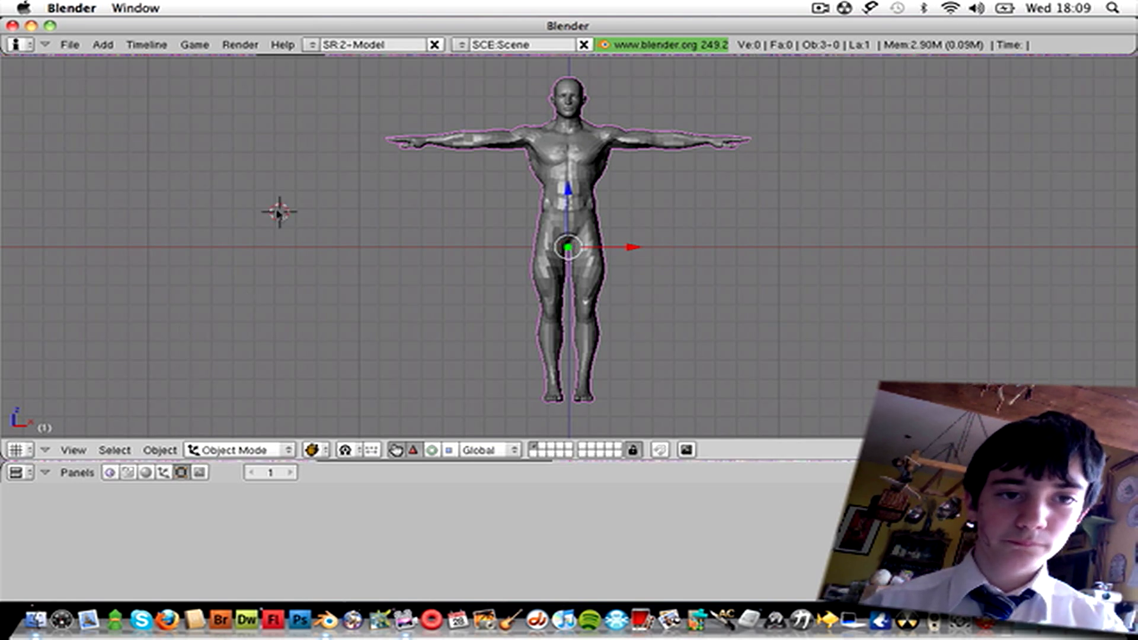
pyautogui.press('a')
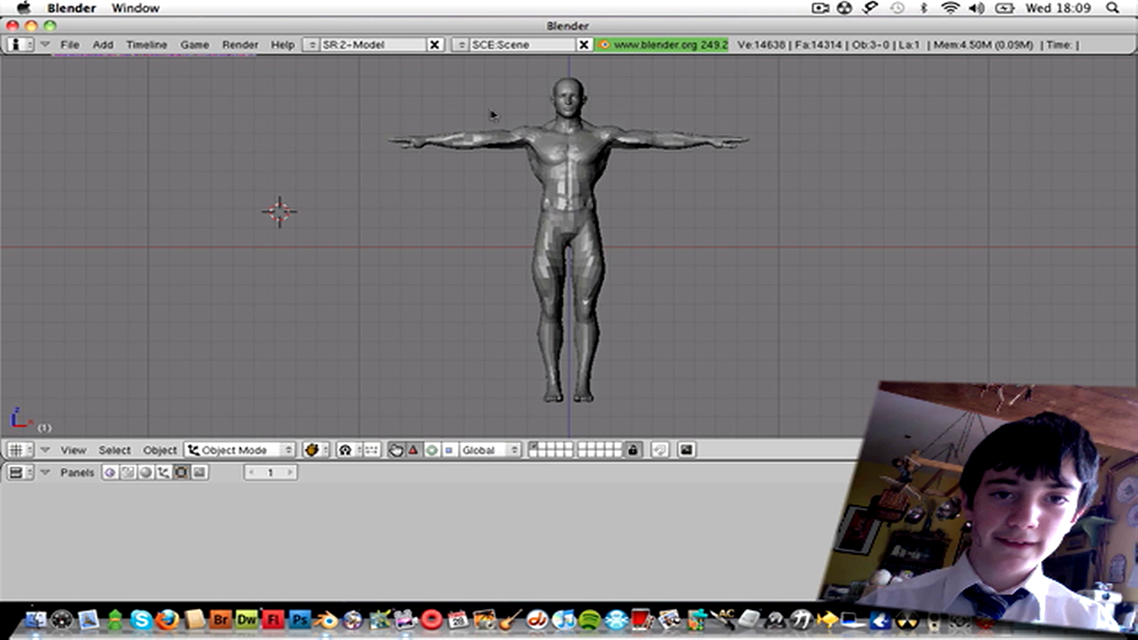
pyautogui.rightClick(572, 178)
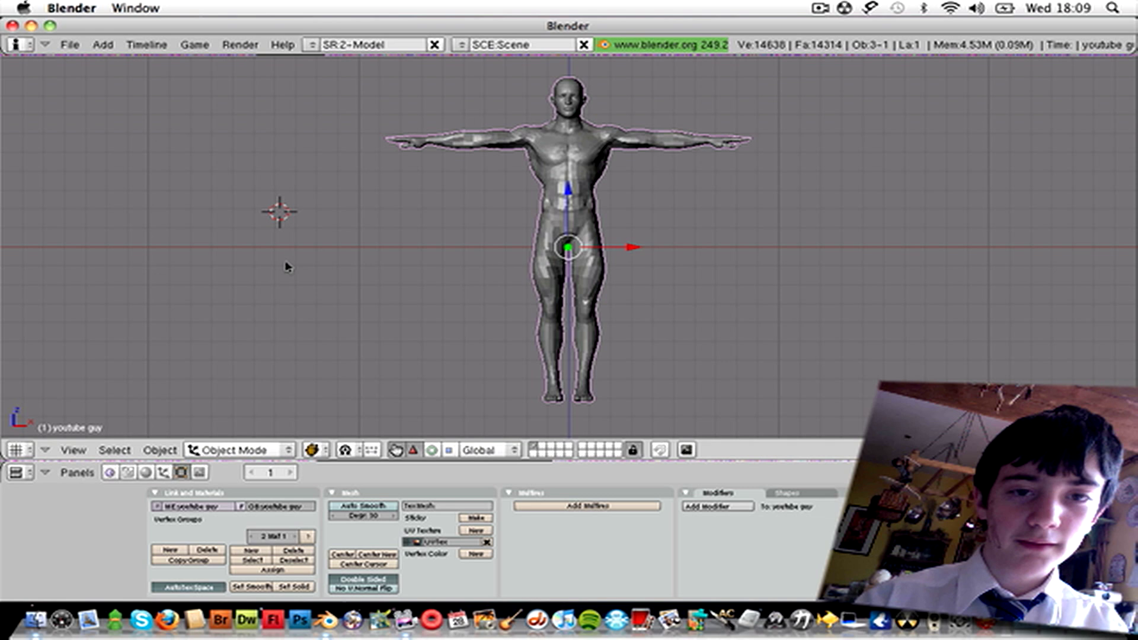
# Duplicate the figure in place as youtube guy.001, undoing a trial X-axis move
pyautogui.hotkey('shift', 'd')
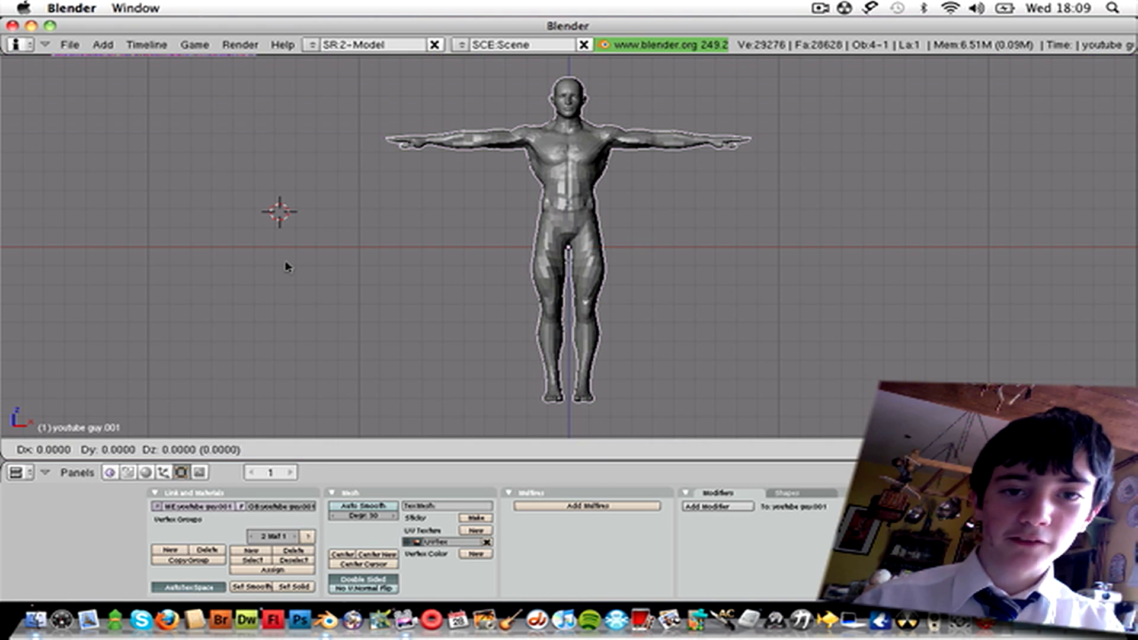
pyautogui.click(285, 267)
pyautogui.press('m')
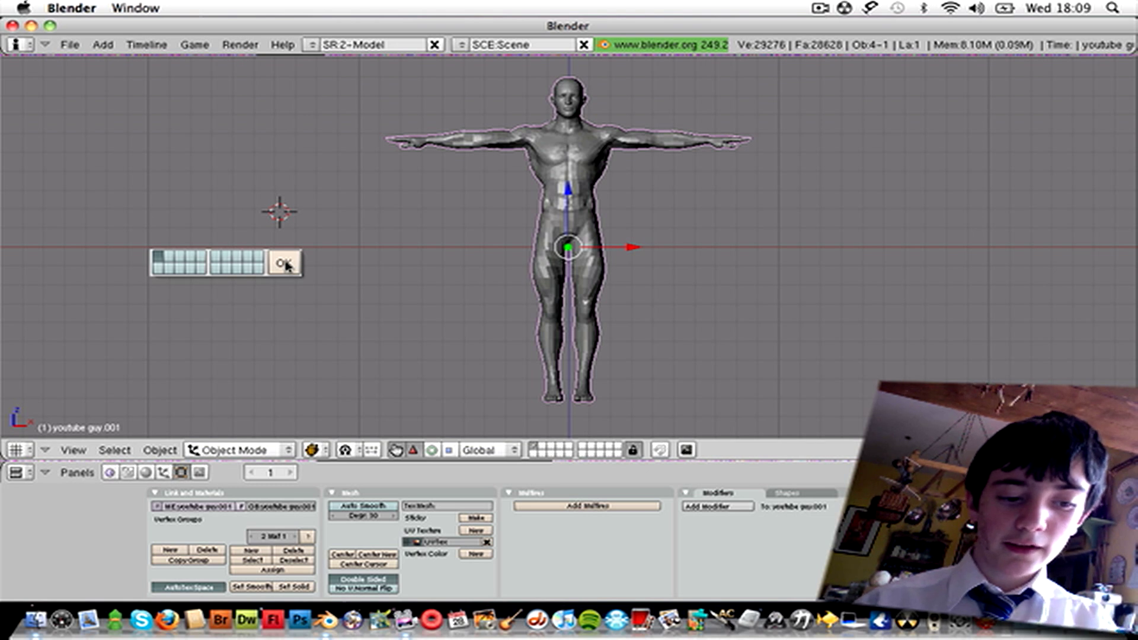
pyautogui.click(284, 264)
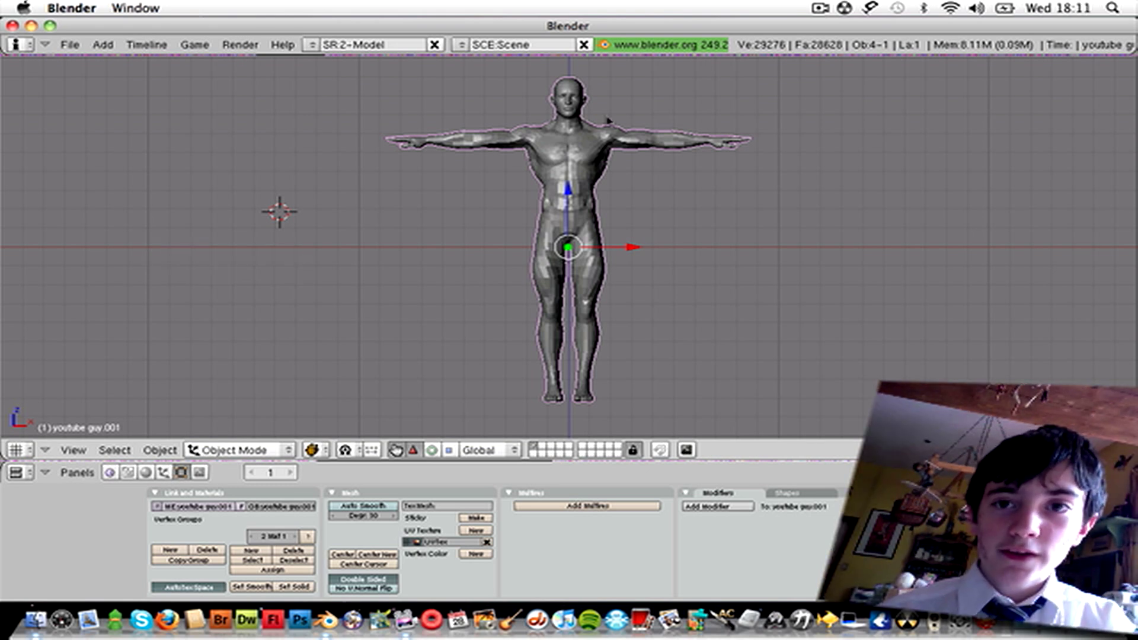
pyautogui.moveTo(633, 248); pyautogui.dragTo(681, 254)
pyautogui.hotkey('ctrl', 'z')
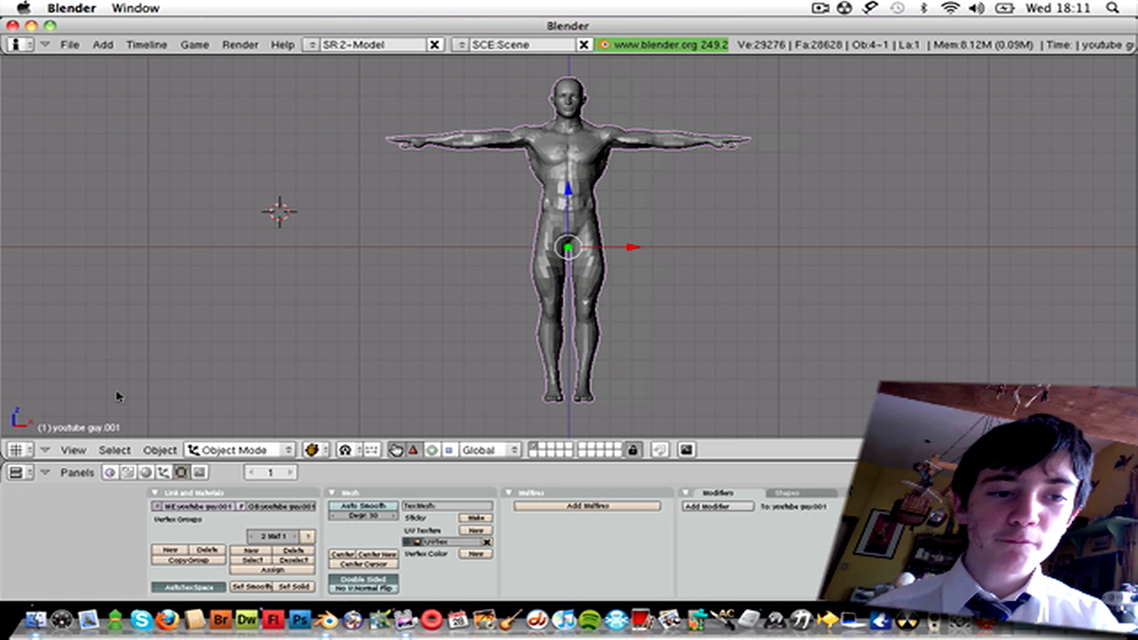
# Move youtube guy.001 to an empty layer and display only that layer
pyautogui.press('m')
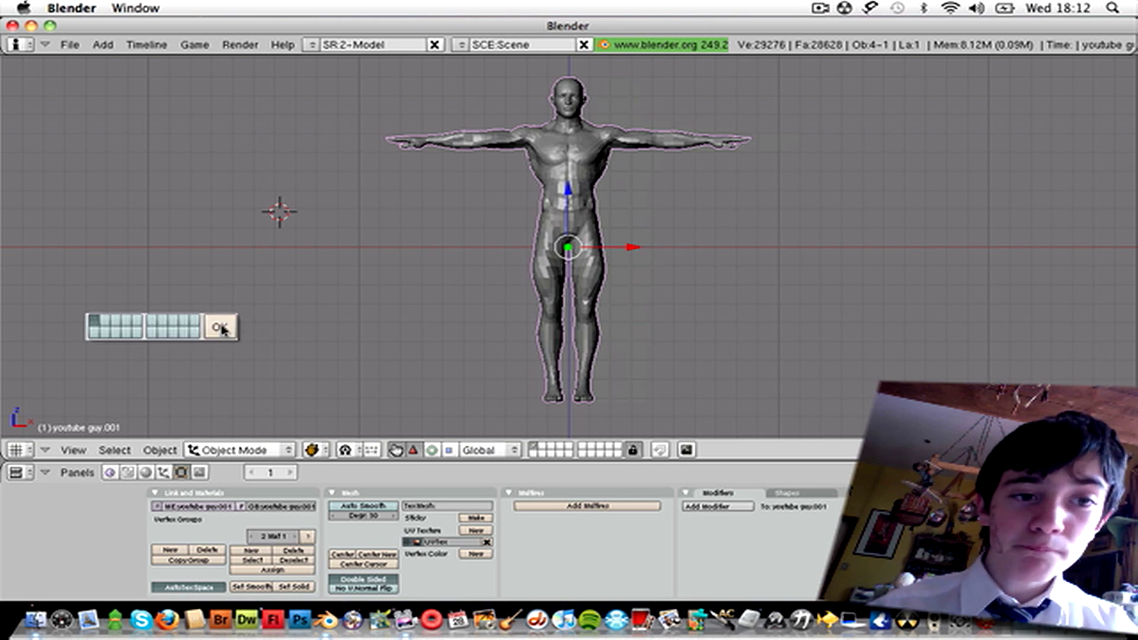
pyautogui.click(106, 321)
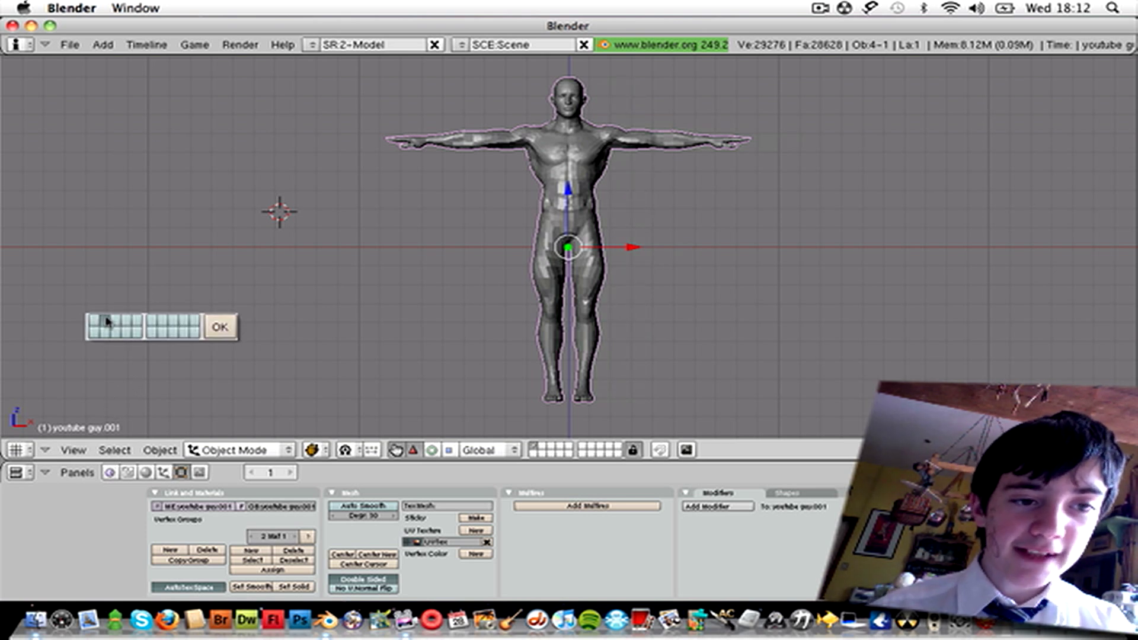
pyautogui.click(219, 326)
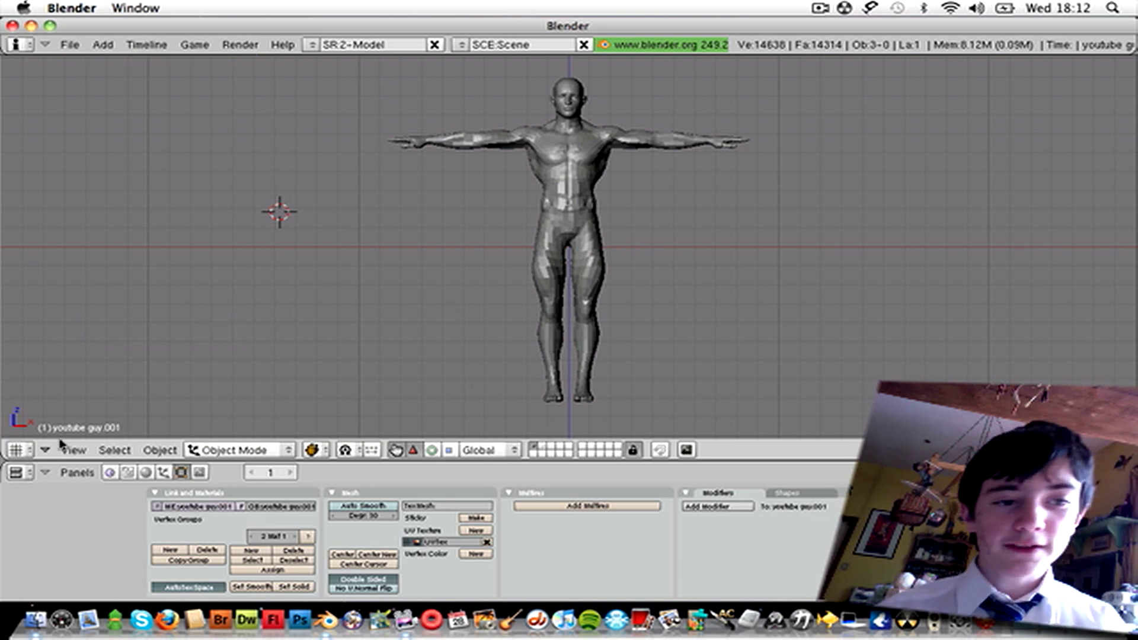
pyautogui.click(547, 451)
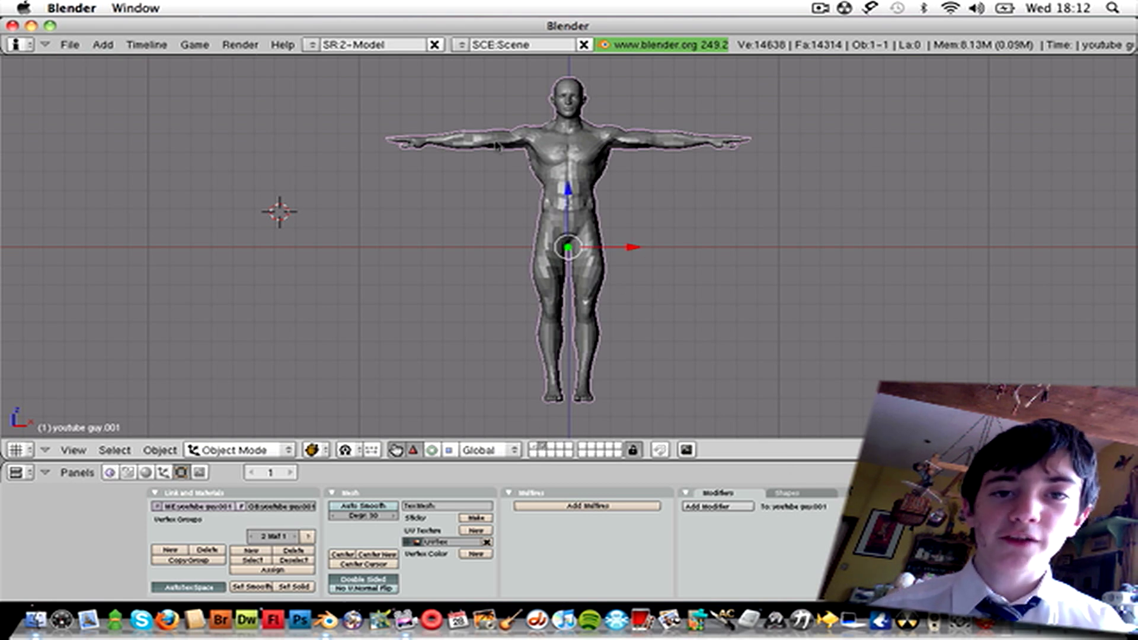
# Apply a Decimate modifier at ratio 0.03 to the copy, leaving 488 vertices and 839 faces
pyautogui.click(721, 506)
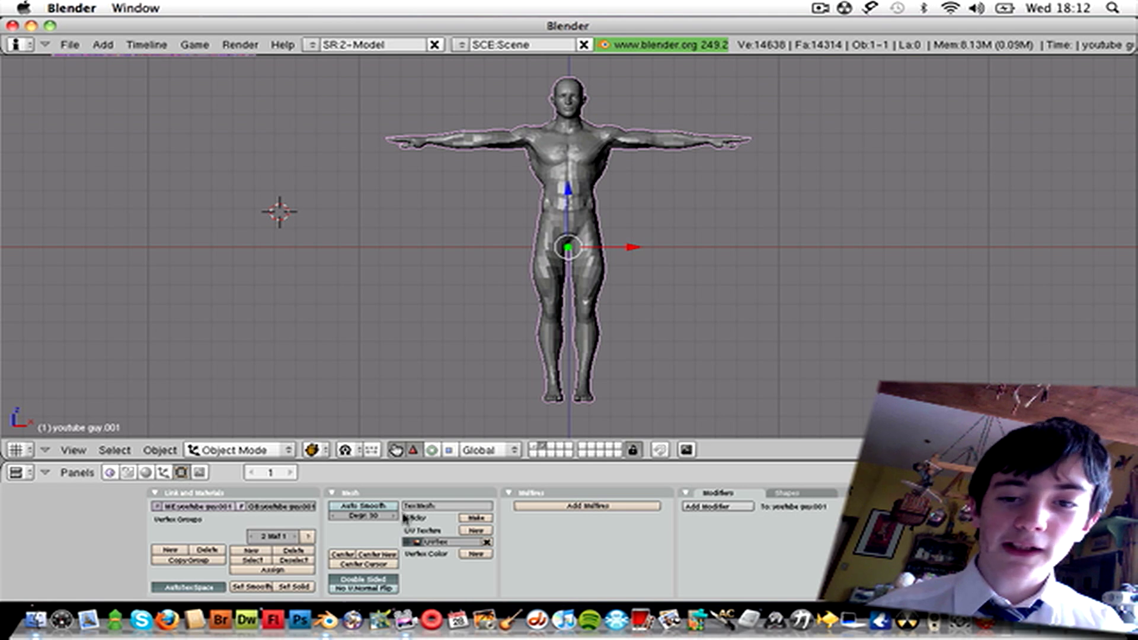
pyautogui.click(699, 508)
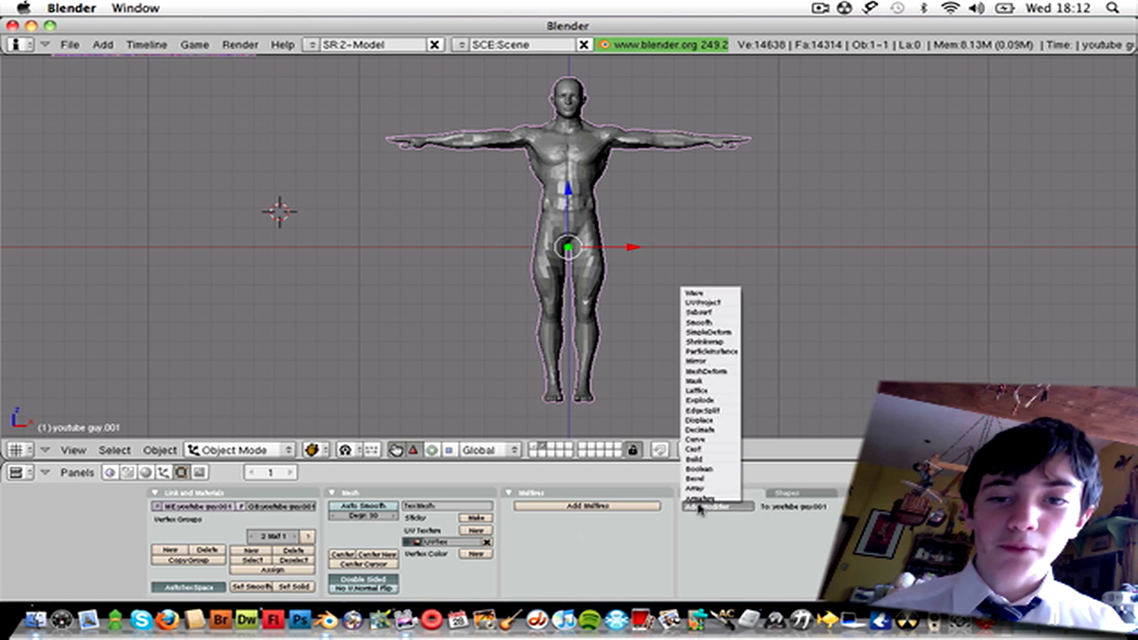
pyautogui.click(702, 432)
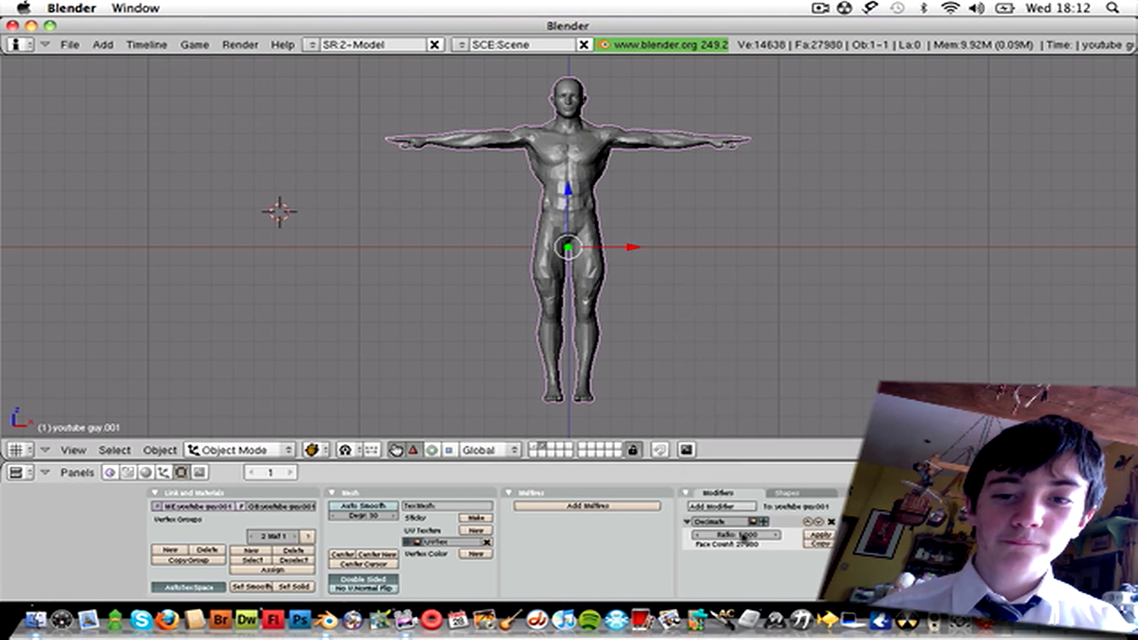
pyautogui.click(723, 536)
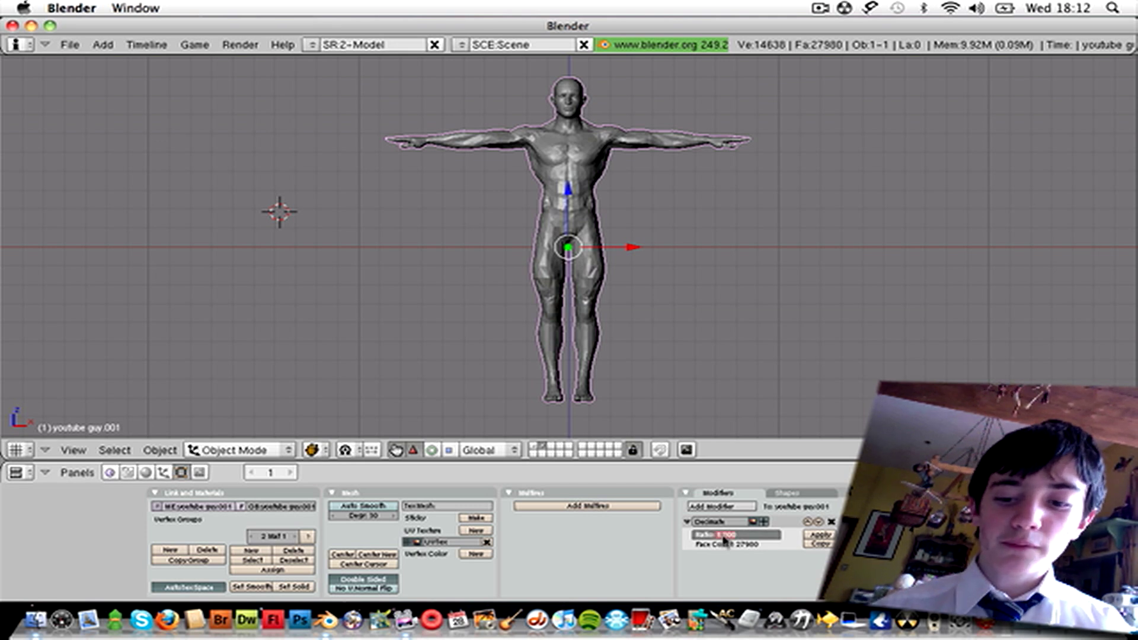
pyautogui.press('BackSpace')
pyautogui.write('0.03')
pyautogui.press('Return')
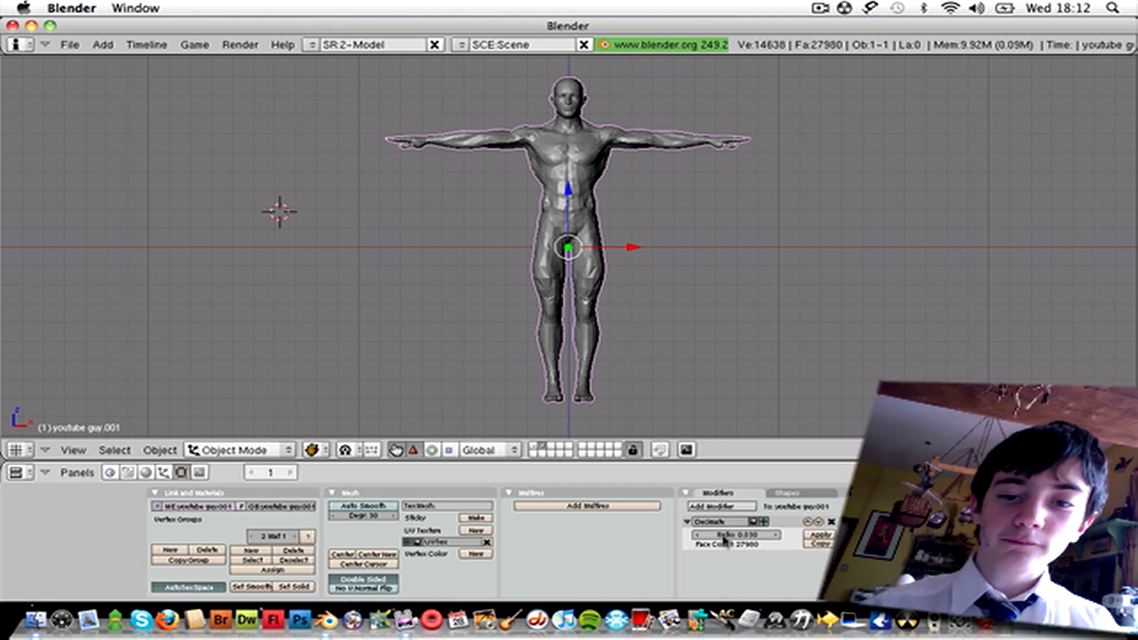
pyautogui.click(824, 535)
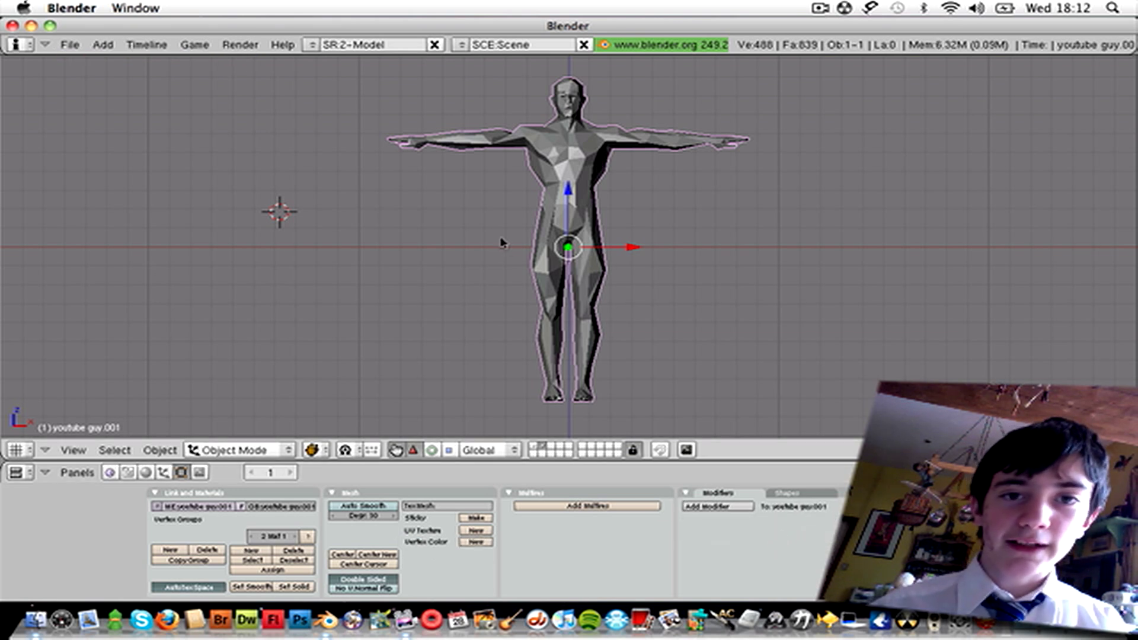
pyautogui.press('Tab')
pyautogui.press('Tab')
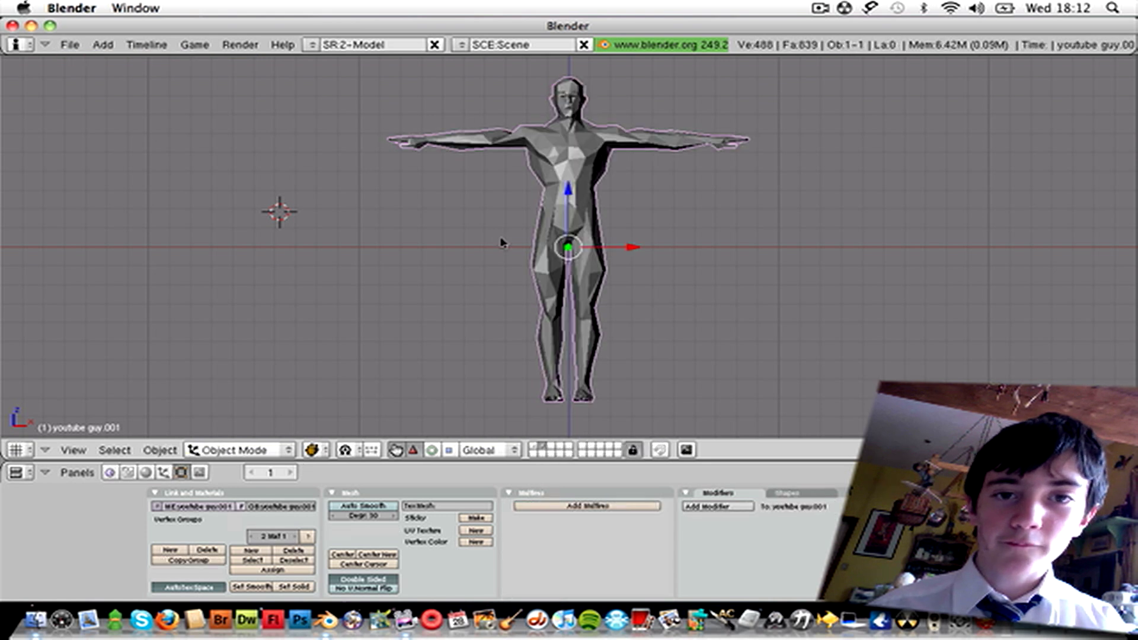
pyautogui.press('Tab')
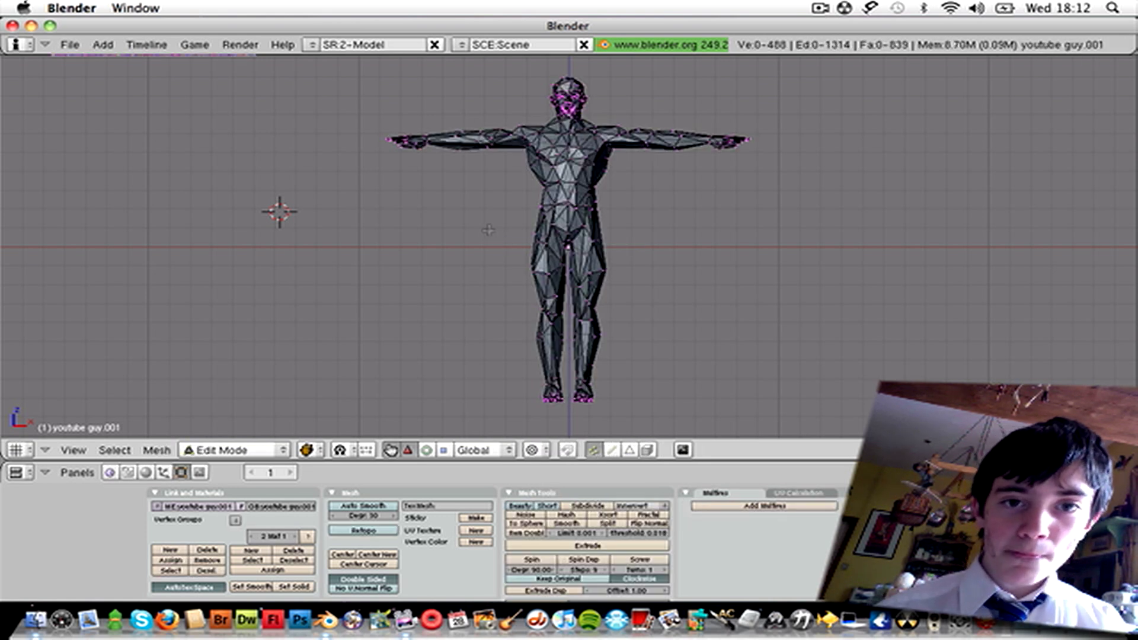
pyautogui.scroll(6, 488, 230)
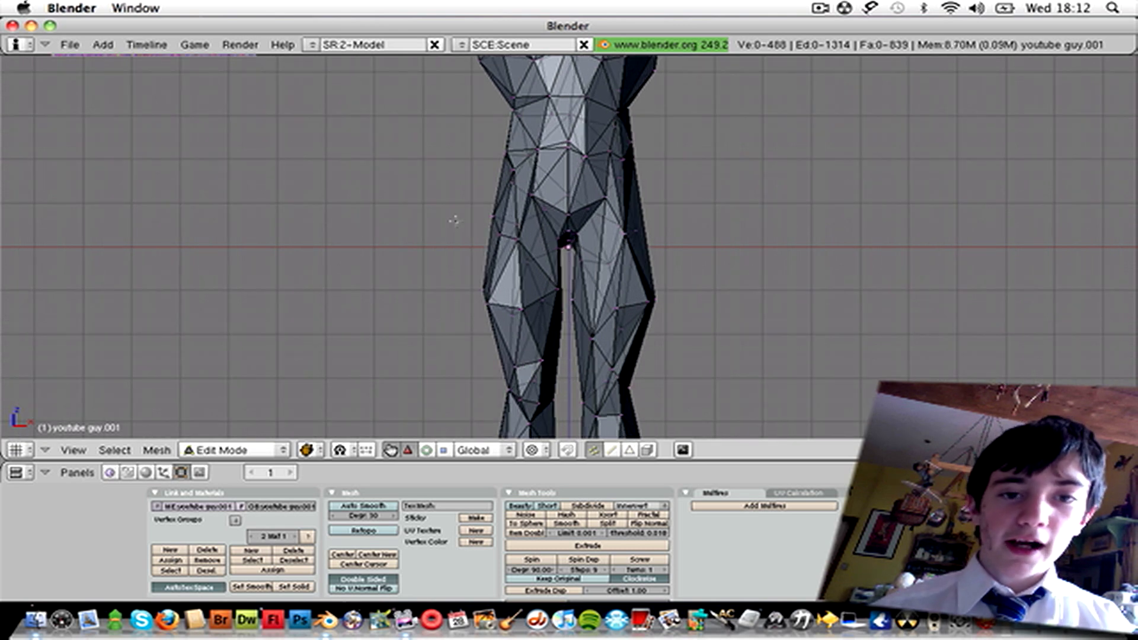
pyautogui.keyDown('shift'); pyautogui.scroll(6, 454, 221); pyautogui.keyUp('shift')
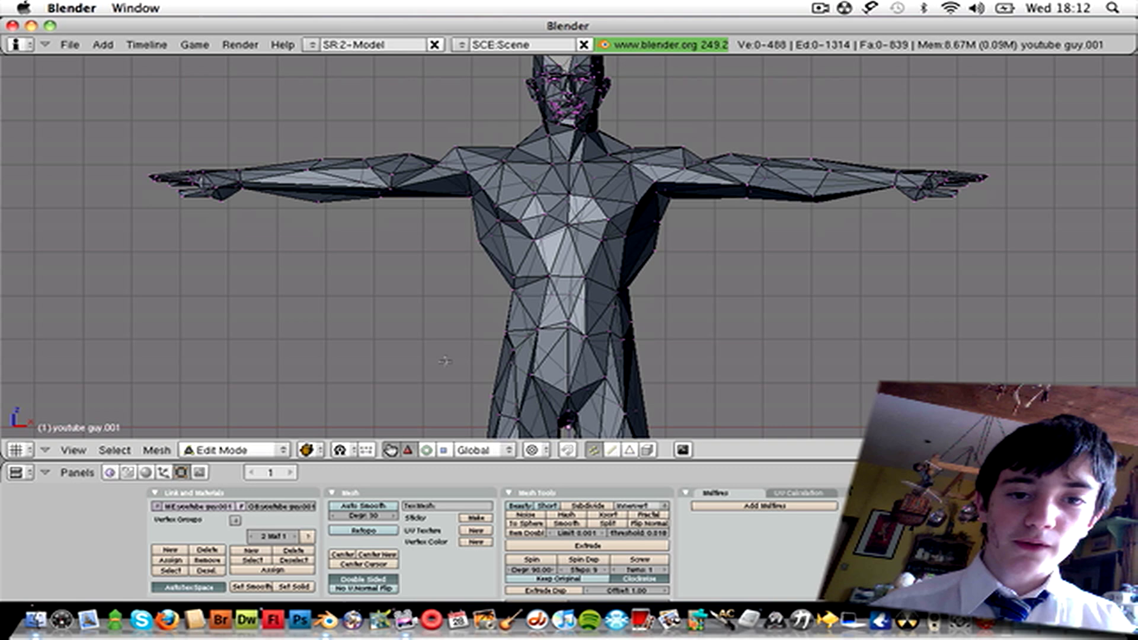
pyautogui.scroll(1, 444, 360)
pyautogui.keyDown('shift'); pyautogui.scroll(-3, 445, 360); pyautogui.keyUp('shift')
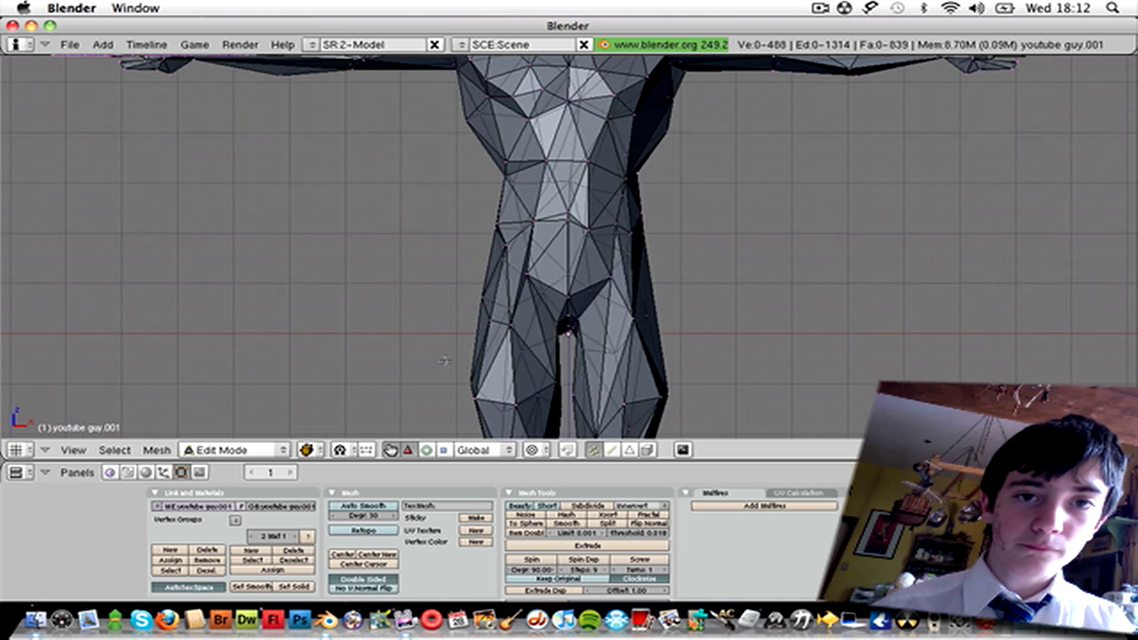
pyautogui.keyDown('shift'); pyautogui.scroll(6, 444, 360); pyautogui.keyUp('shift')
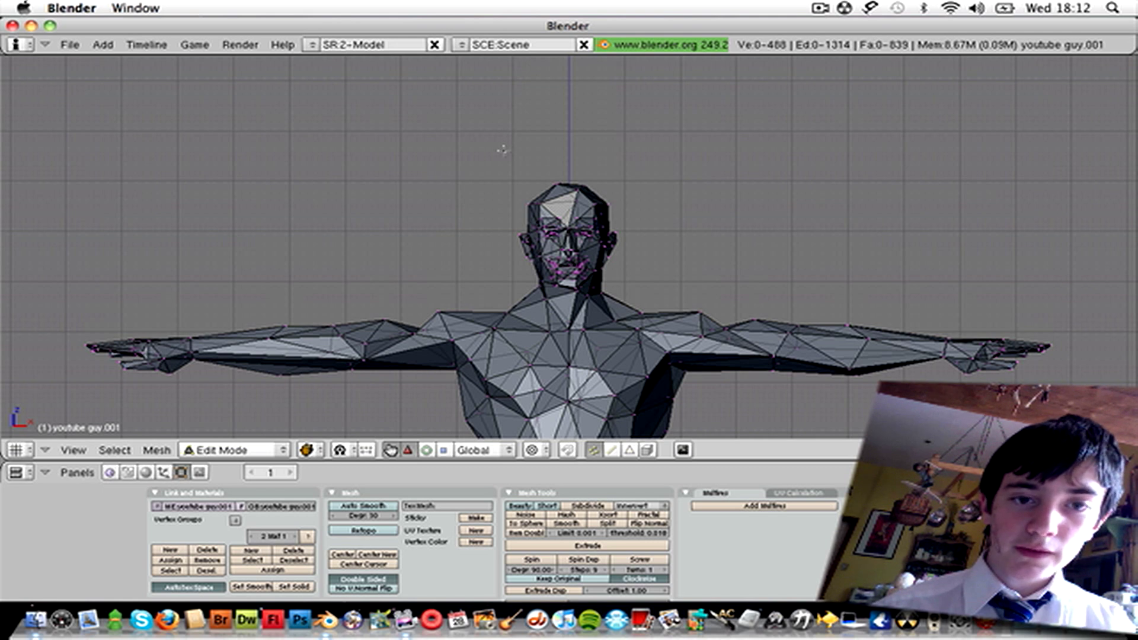
# Delete the head vertices from the decimated mesh and return to front view
pyautogui.moveTo(679, 165)
pyautogui.keyDown('ctrl'); pyautogui.mouseDown()
pyautogui.moveTo(681, 245)
pyautogui.moveTo(647, 286)
pyautogui.moveTo(555, 307)
pyautogui.moveTo(514, 295)
pyautogui.moveTo(495, 269)
pyautogui.mouseUp(); pyautogui.keyUp('ctrl')
pyautogui.press('x')
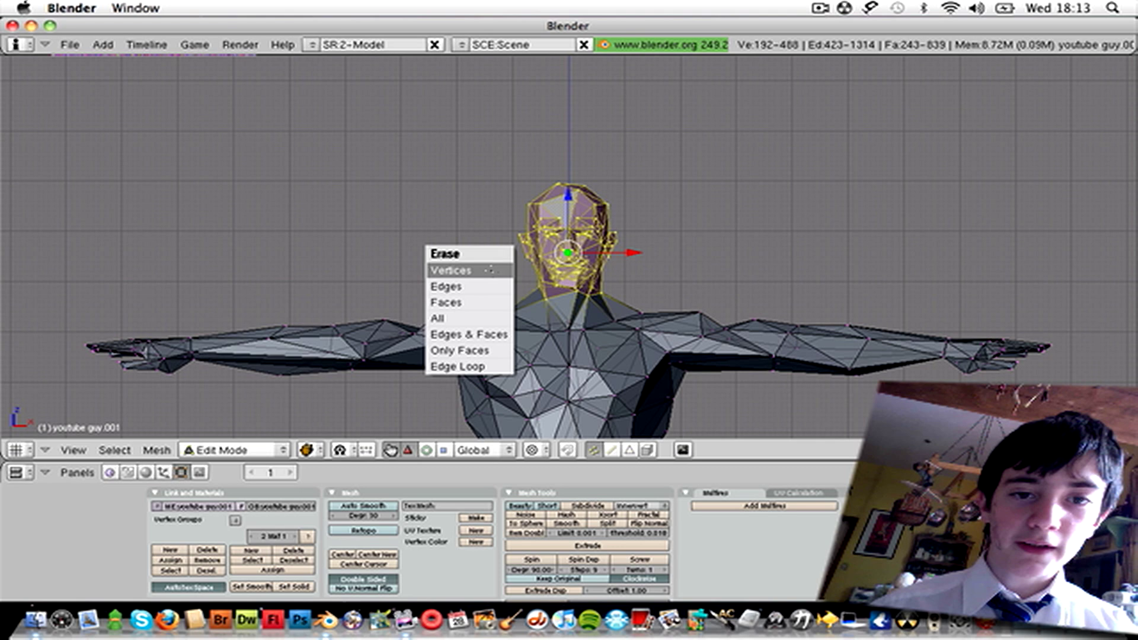
pyautogui.click(490, 269)
pyautogui.moveTo(637, 248); pyautogui.dragTo(616, 314, button='middle')
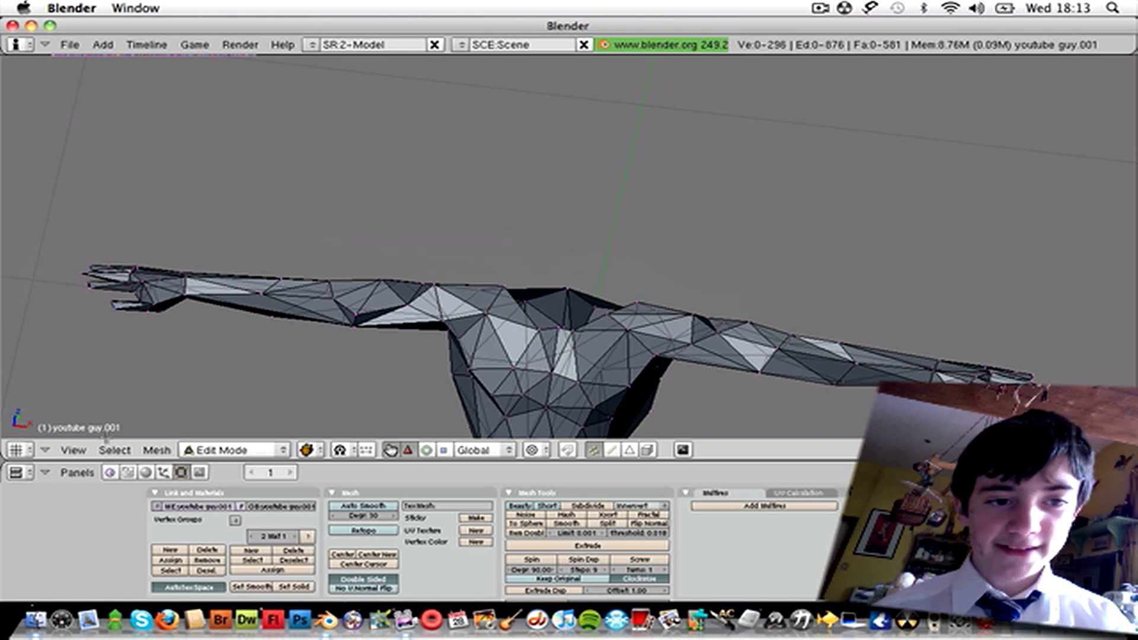
pyautogui.click(80, 450)
pyautogui.click(111, 302)
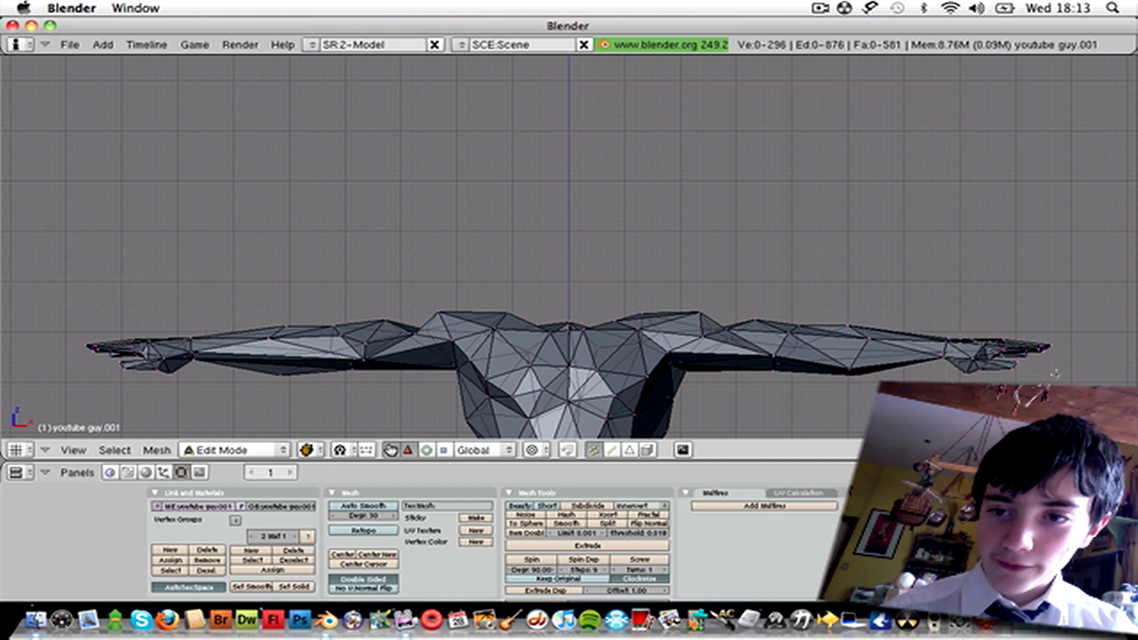
# Delete both hands' vertices, leaving arm stumps at 239 vertices and 462 faces
pyautogui.keyDown('ctrl'); pyautogui.moveTo(1061, 307); pyautogui.dragTo(1052, 301); pyautogui.keyUp('ctrl')
pyautogui.press('x')
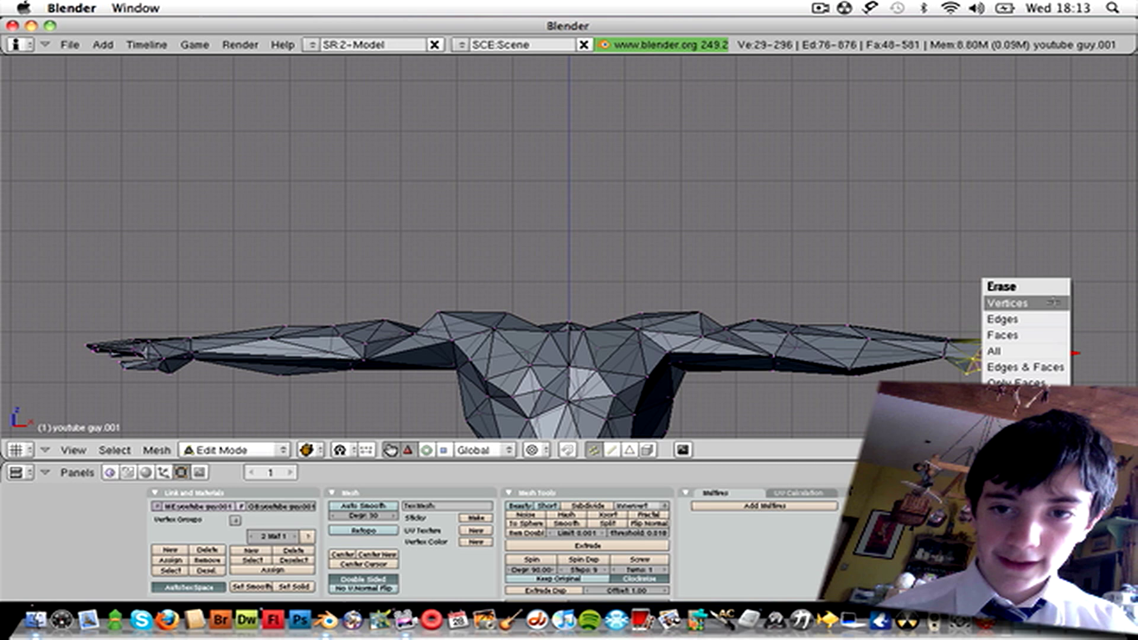
pyautogui.click(1052, 302)
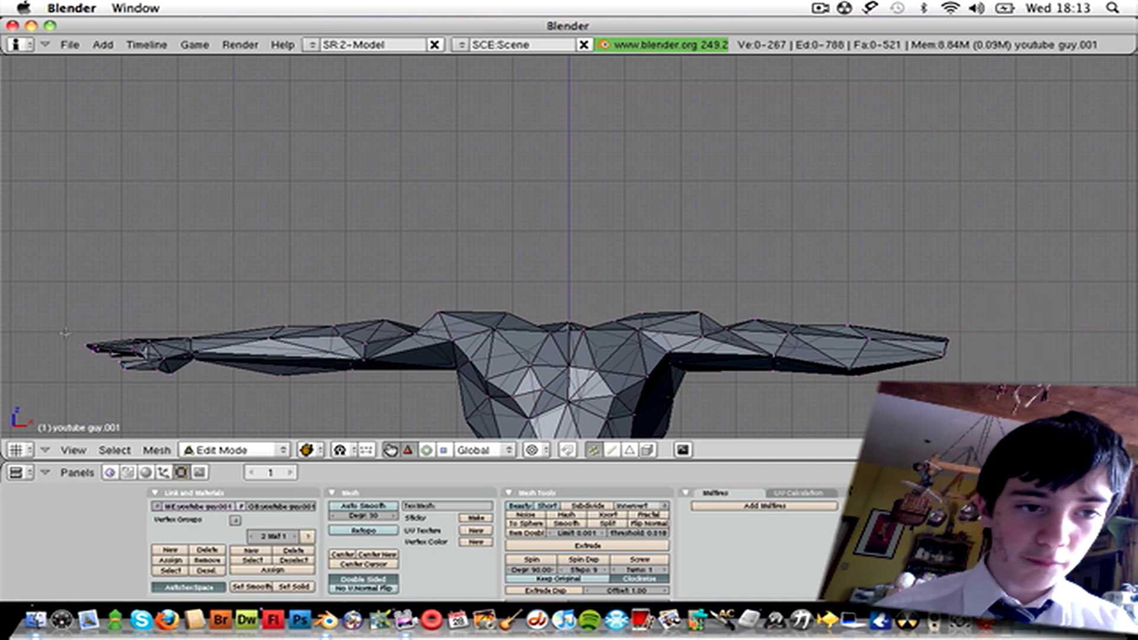
pyautogui.moveTo(145, 324)
pyautogui.keyDown('ctrl'); pyautogui.mouseDown()
pyautogui.moveTo(167, 335)
pyautogui.moveTo(178, 367)
pyautogui.moveTo(153, 383)
pyautogui.mouseUp(); pyautogui.keyUp('ctrl')
pyautogui.keyDown('ctrl'); pyautogui.moveTo(77, 381); pyautogui.dragTo(78, 381); pyautogui.keyUp('ctrl')
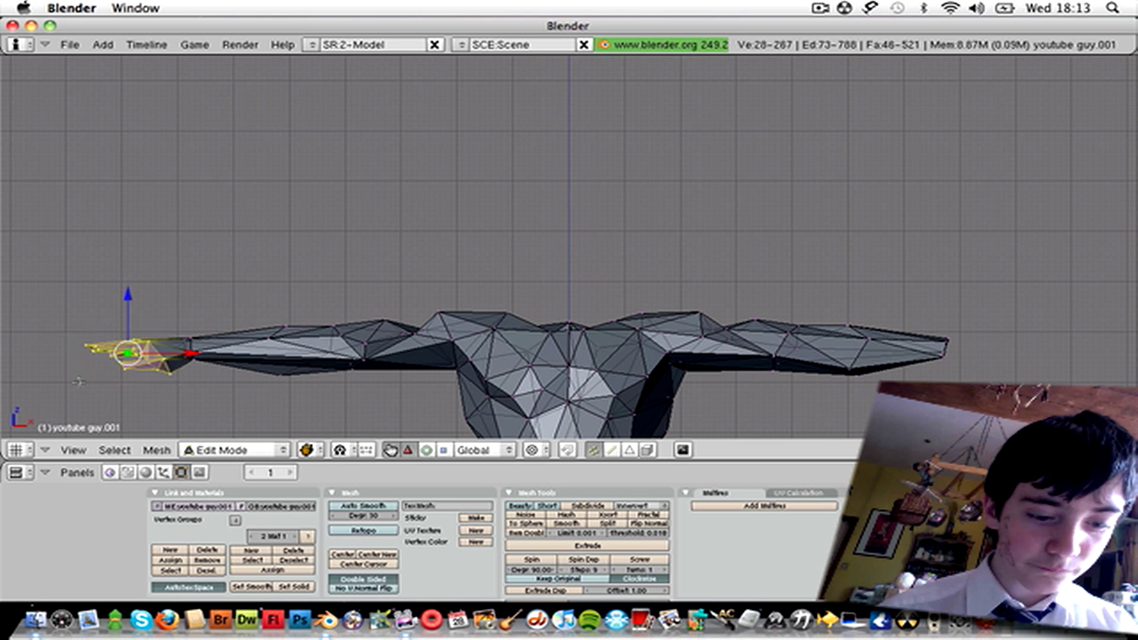
pyautogui.press('x')
pyautogui.click(78, 383)
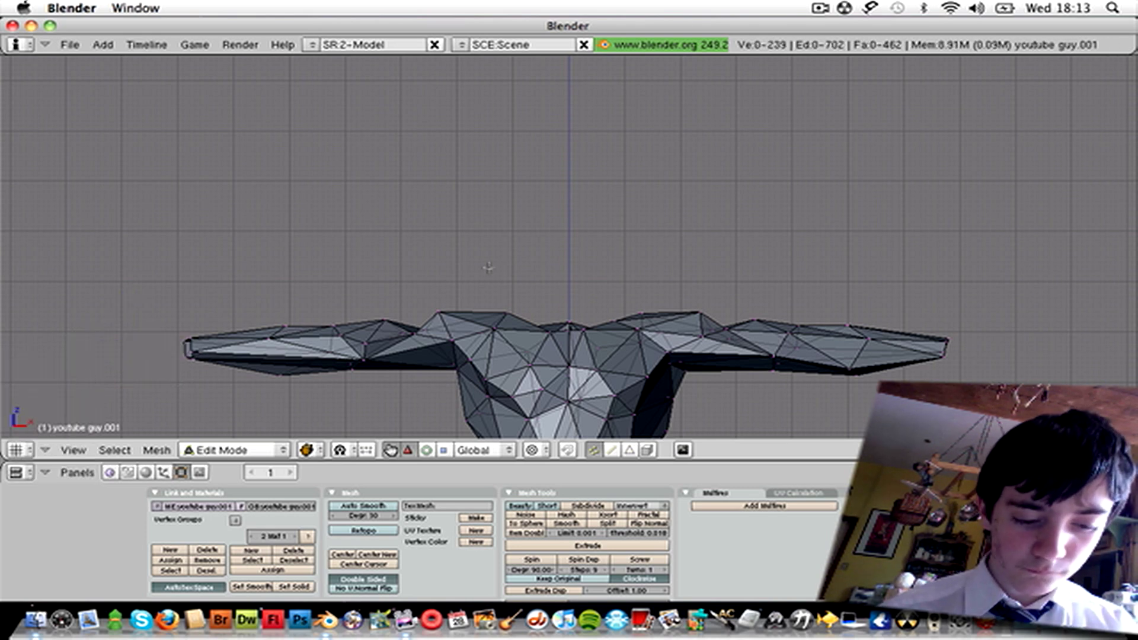
pyautogui.moveTo(846, 236); pyautogui.dragTo(789, 254, button='middle')
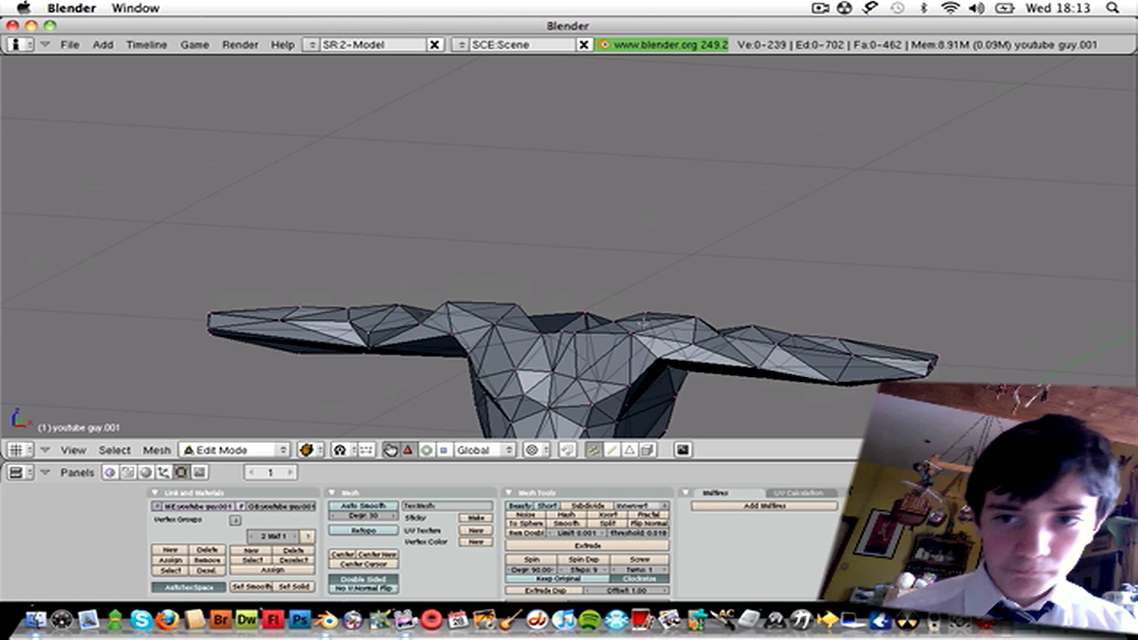
# In front view, lasso-select the upper-leg vertices and delete them
pyautogui.click(74, 450)
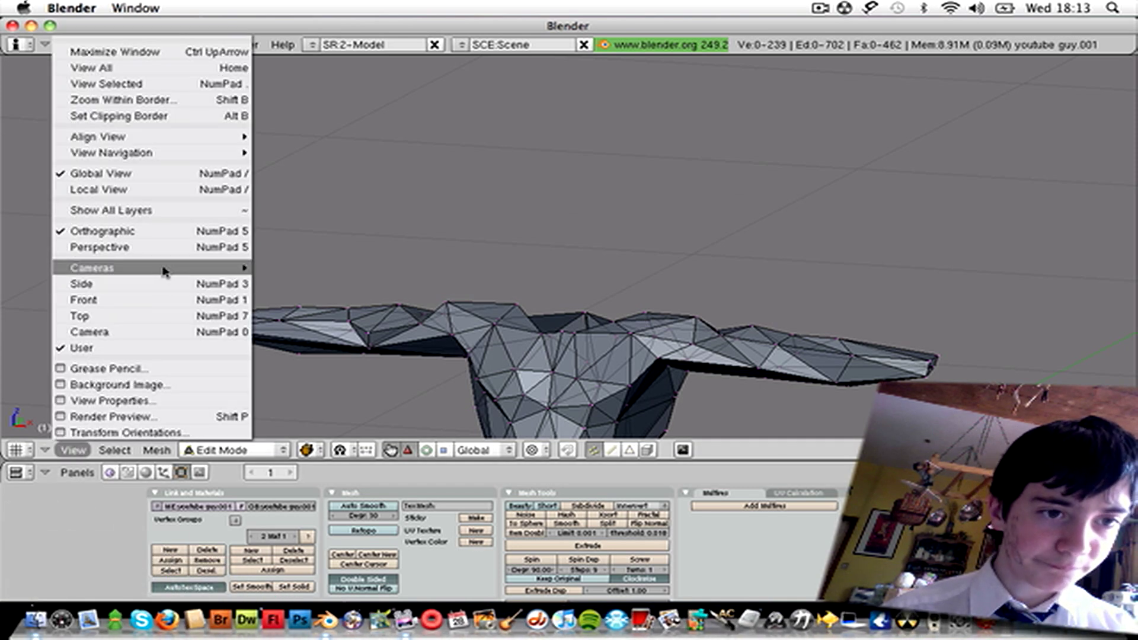
pyautogui.click(157, 299)
pyautogui.keyDown('shift'); pyautogui.scroll(-8, 543, 365); pyautogui.keyUp('shift')
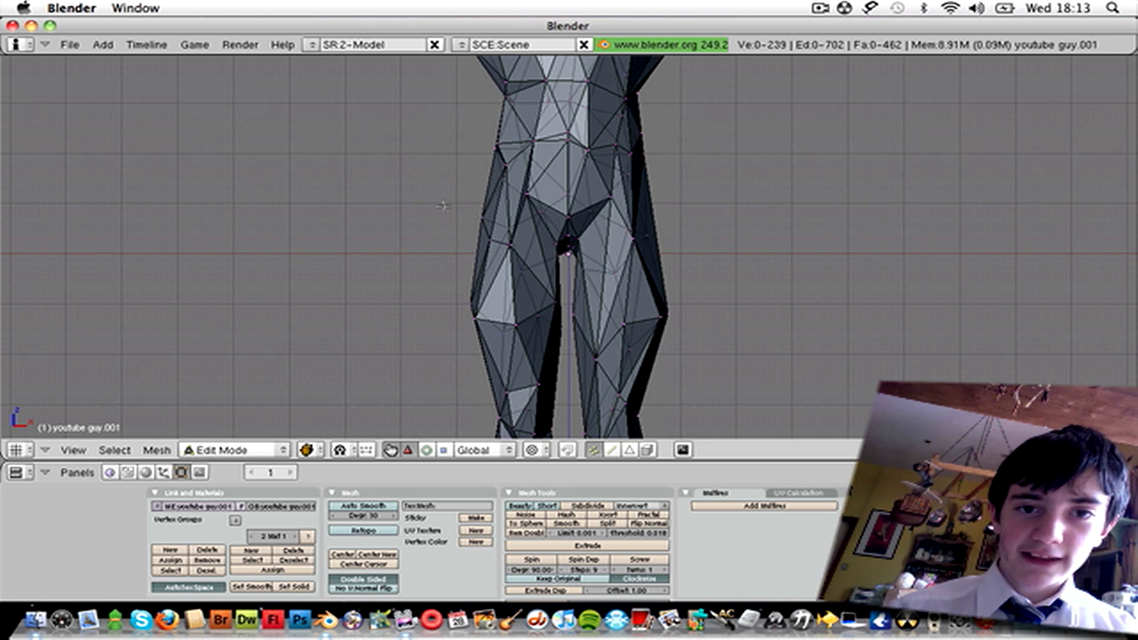
pyautogui.moveTo(442, 206)
pyautogui.keyDown('ctrl'); pyautogui.mouseDown()
pyautogui.moveTo(634, 205)
pyautogui.moveTo(835, 246)
pyautogui.moveTo(865, 289)
pyautogui.moveTo(744, 467)
pyautogui.moveTo(320, 437)
pyautogui.mouseUp(); pyautogui.keyUp('ctrl')
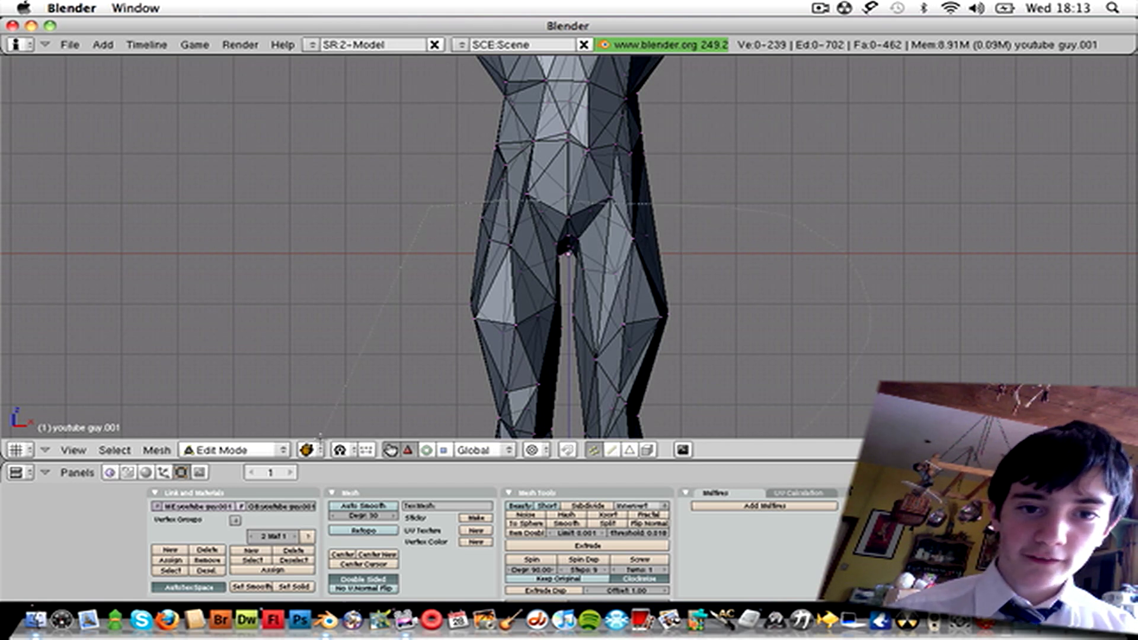
pyautogui.keyDown('ctrl'); pyautogui.moveTo(340, 357); pyautogui.dragTo(339, 356); pyautogui.keyUp('ctrl')
pyautogui.press('x')
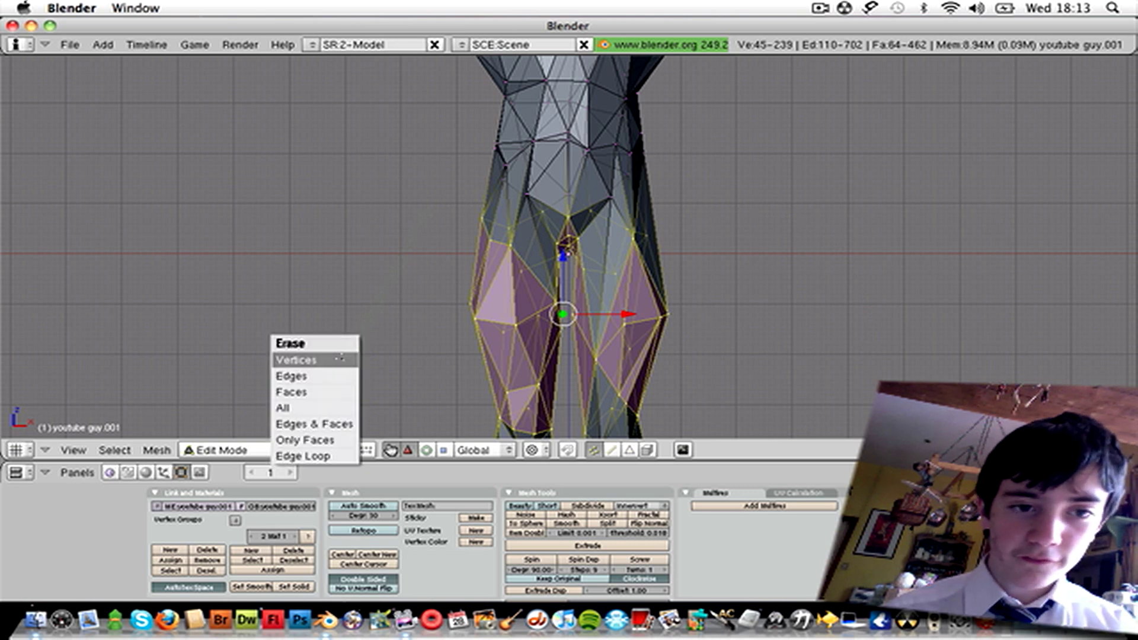
pyautogui.click(341, 358)
# Delete the remaining lower-leg vertices, leaving 115 vertices of torso and arms
pyautogui.keyDown('shift'); pyautogui.scroll(3, 341, 358); pyautogui.keyUp('shift')
pyautogui.keyDown('shift'); pyautogui.scroll(-8, 341, 357); pyautogui.keyUp('shift')
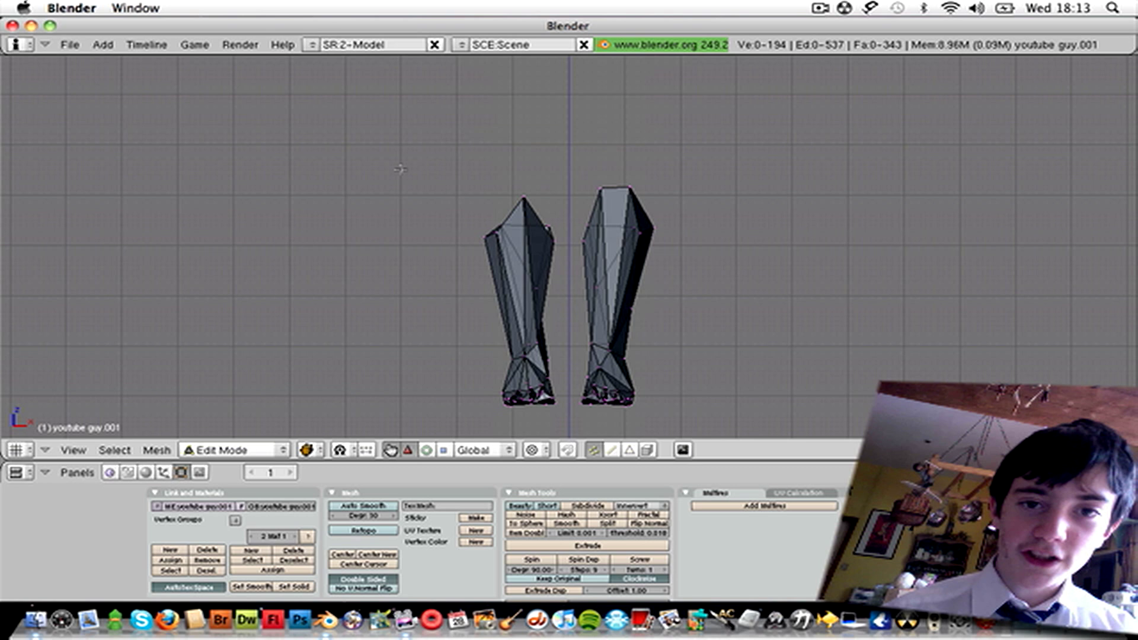
pyautogui.moveTo(744, 276)
pyautogui.keyDown('ctrl'); pyautogui.mouseDown()
pyautogui.moveTo(723, 390)
pyautogui.moveTo(667, 425)
pyautogui.moveTo(607, 435)
pyautogui.moveTo(458, 410)
pyautogui.mouseUp(); pyautogui.keyUp('ctrl')
pyautogui.press('x')
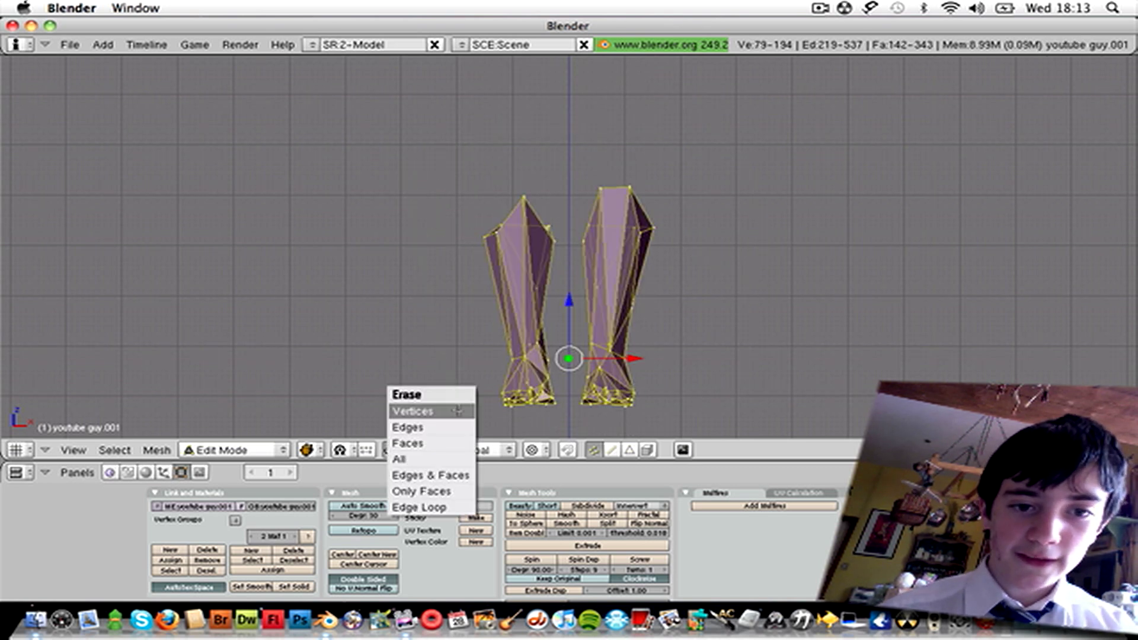
pyautogui.click(458, 410)
pyautogui.press('Home')
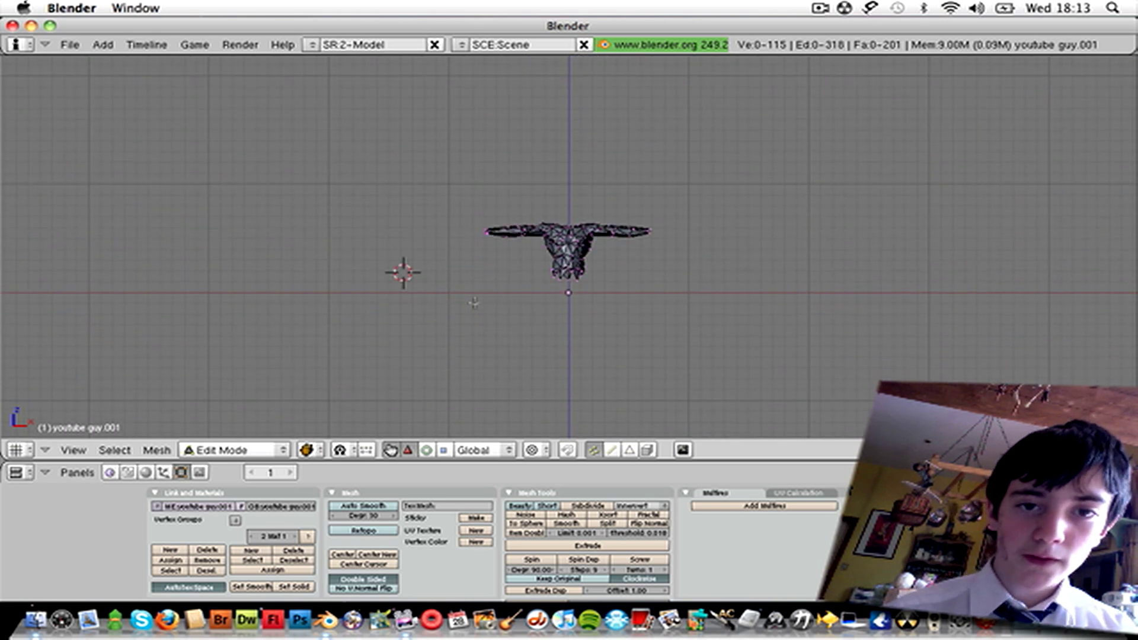
# Delete the six jagged bottom vertices of the torso, leaving 109 vertices, then return to front view
pyautogui.press('Home')
pyautogui.scroll(4, 473, 303)
pyautogui.scroll(-2, 474, 302)
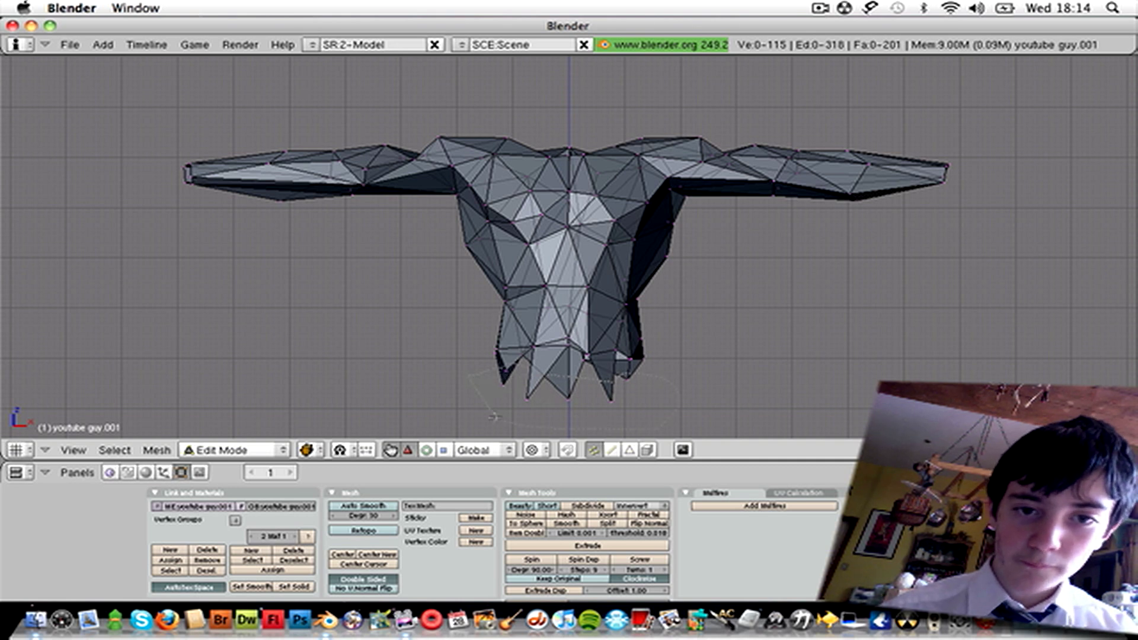
pyautogui.keyDown('ctrl'); pyautogui.moveTo(493, 417); pyautogui.dragTo(480, 409); pyautogui.keyUp('ctrl')
pyautogui.press('x')
pyautogui.click(431, 402)
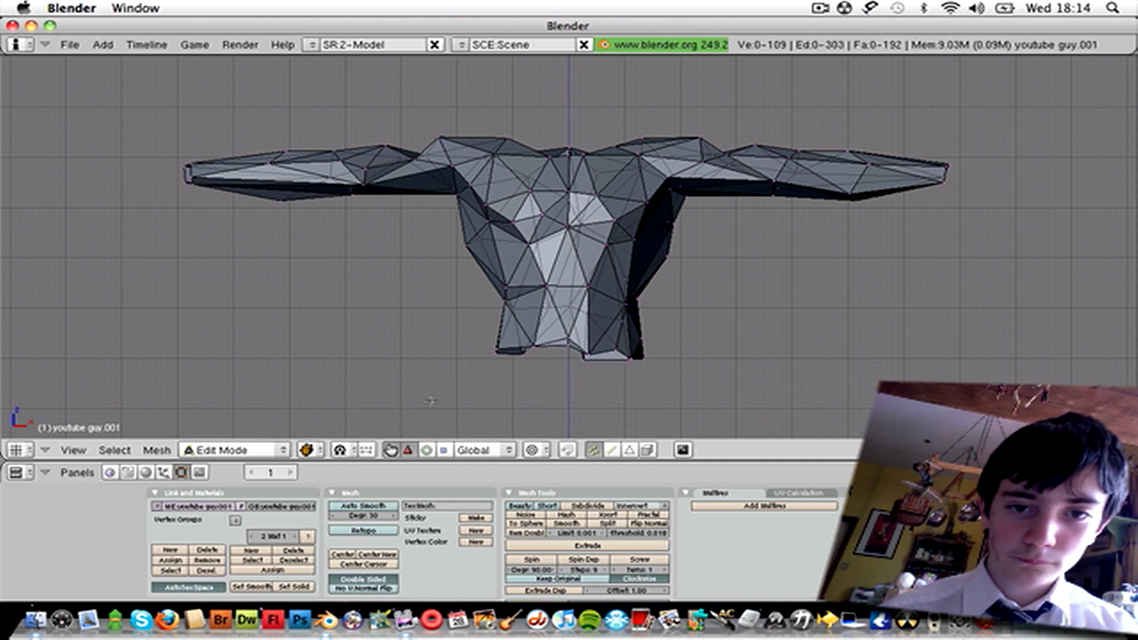
pyautogui.moveTo(808, 372); pyautogui.dragTo(270, 205, button='middle')
pyautogui.click(72, 449)
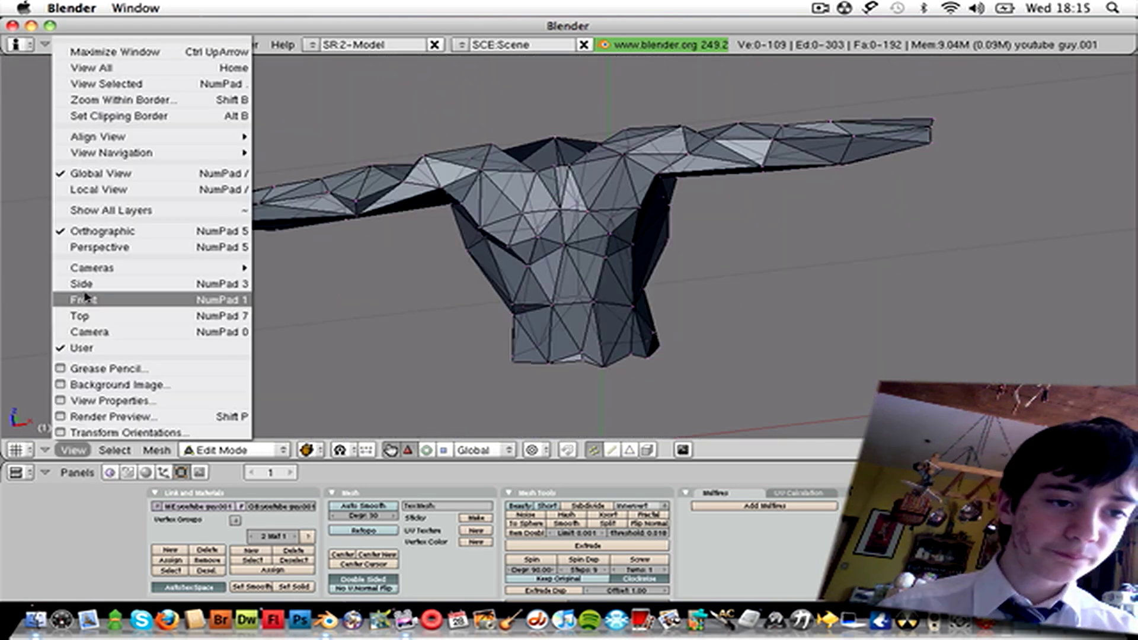
pyautogui.click(83, 297)
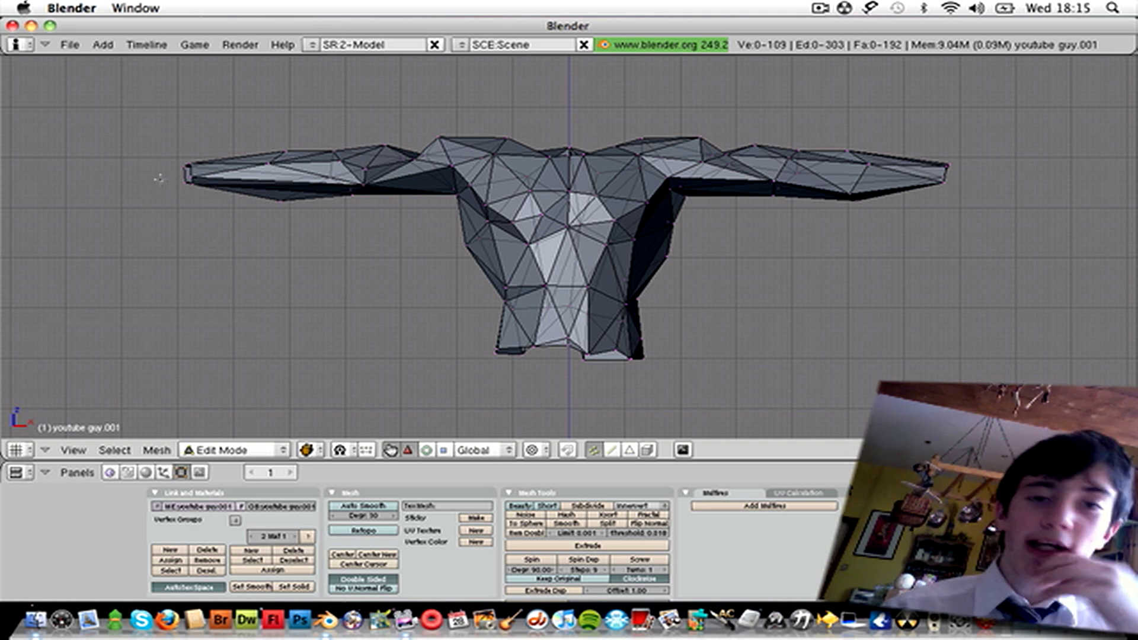
# In Object Mode, add Multires, raise it to level 4 and apply it (9334 vertices)
pyautogui.press('Tab')
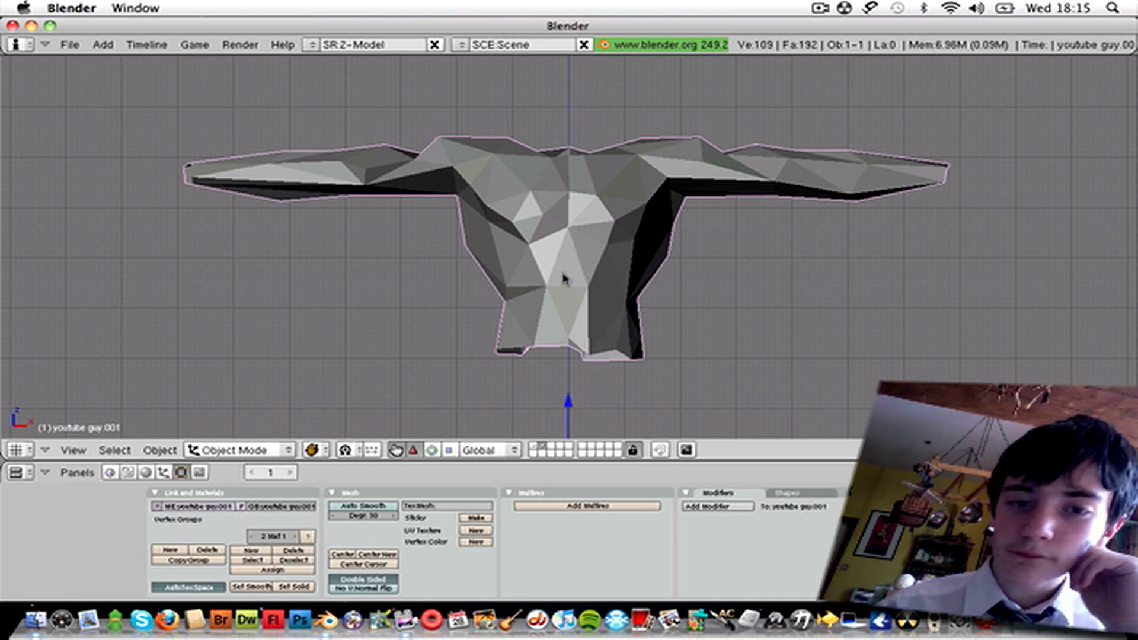
pyautogui.click(600, 504)
pyautogui.click(597, 513)
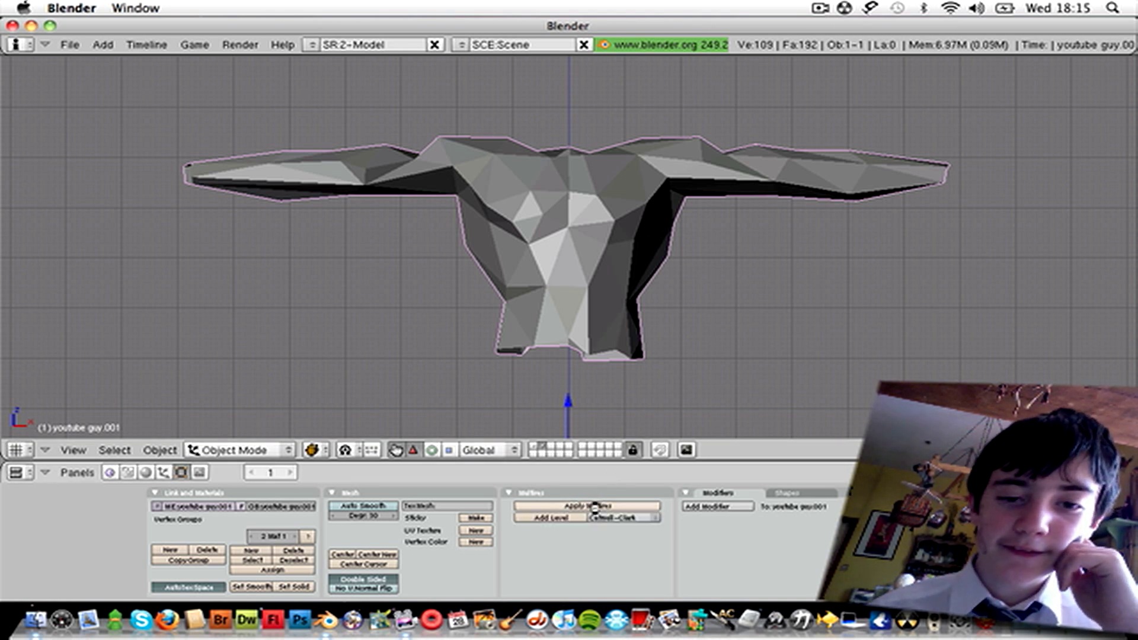
pyautogui.click(551, 518)
pyautogui.click(551, 518)
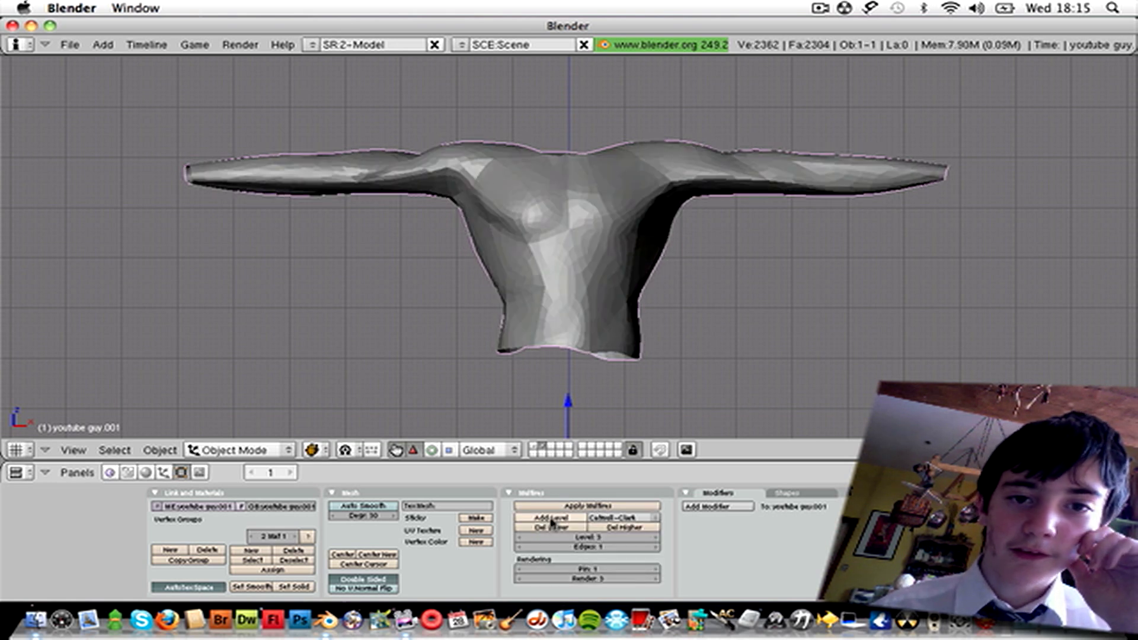
pyautogui.click(551, 518)
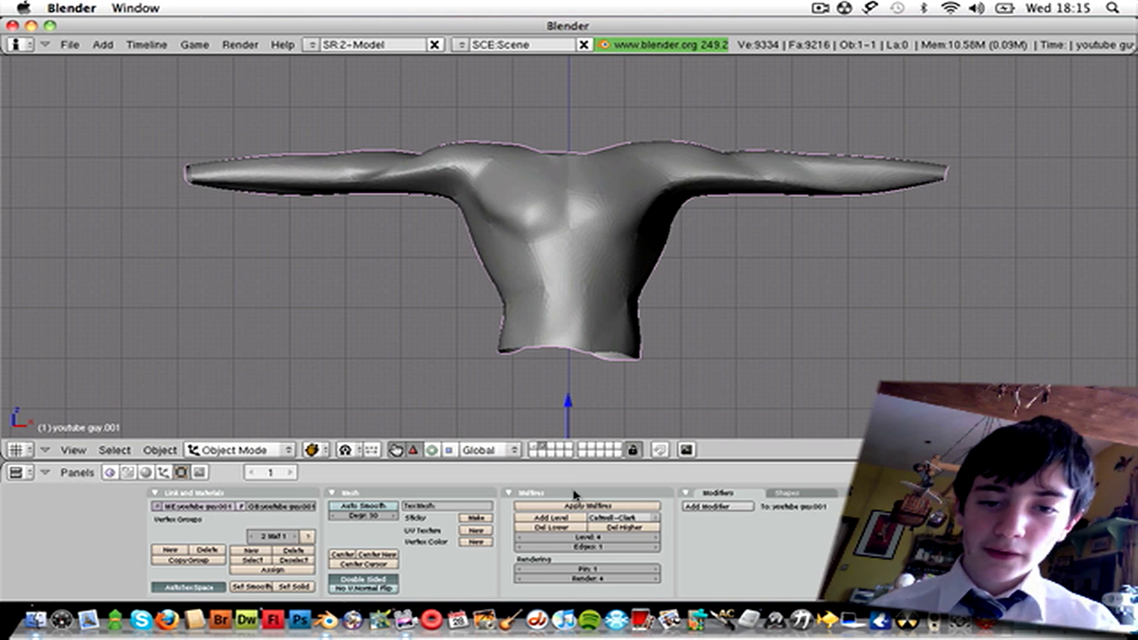
pyautogui.click(587, 506)
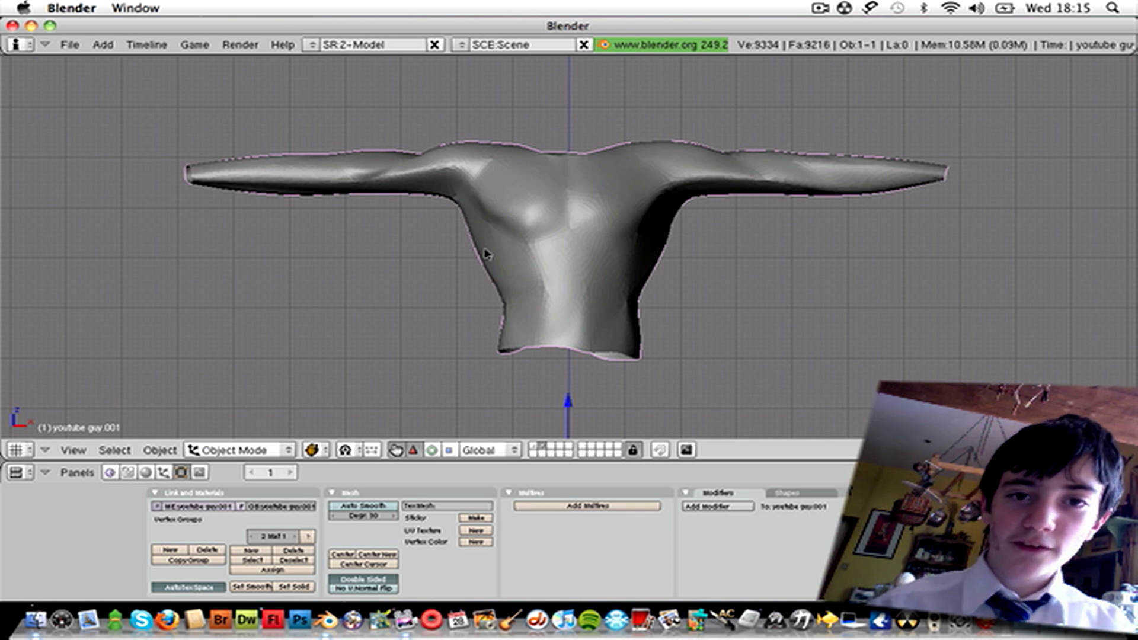
# Move the shirt mesh to a new layer and display it with the full-body figure's layer
pyautogui.press('m')
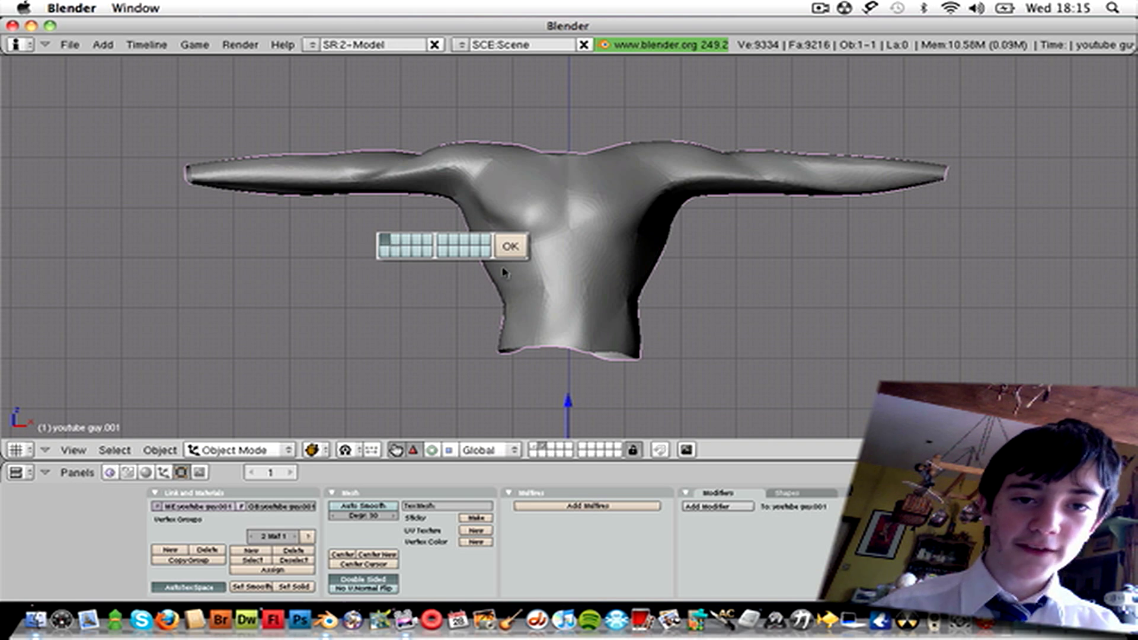
pyautogui.click(510, 246)
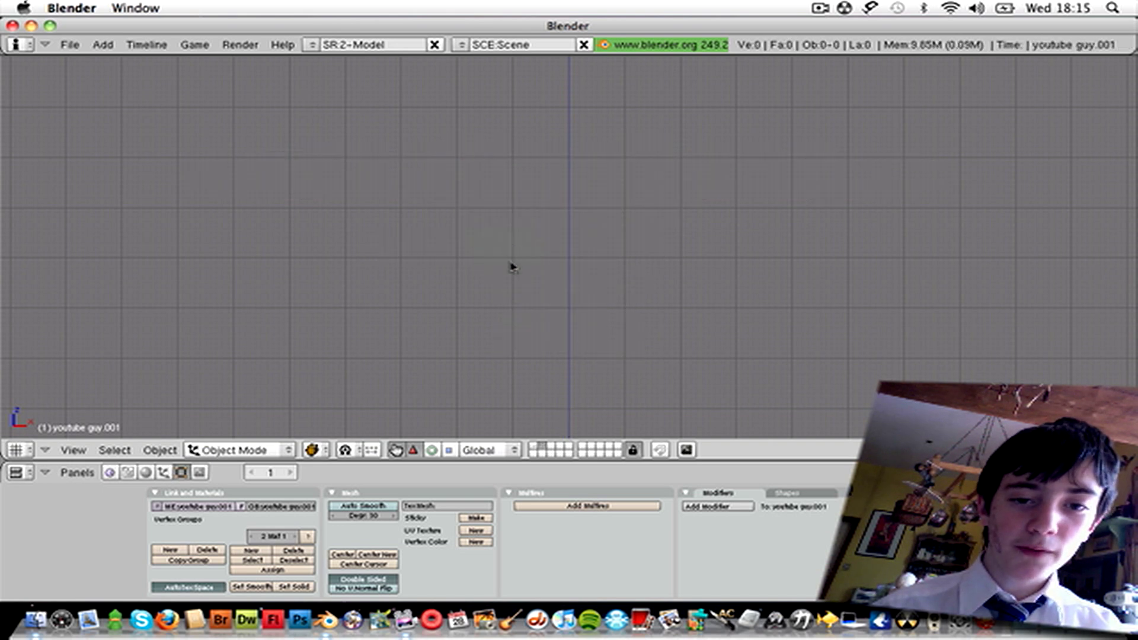
pyautogui.click(535, 446)
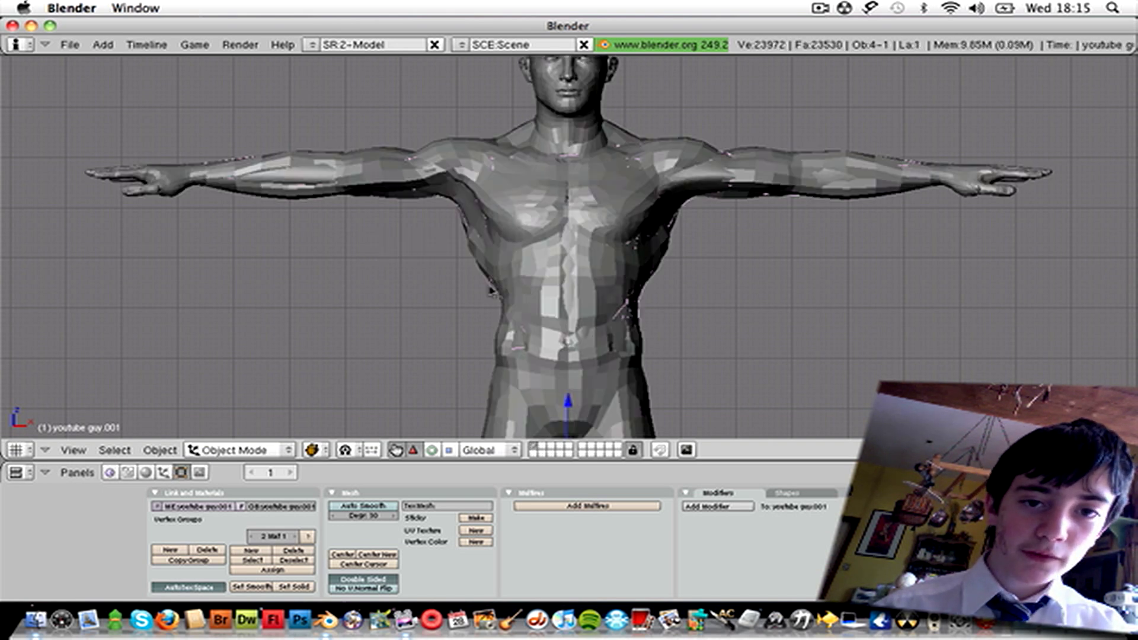
pyautogui.scroll(-1, 490, 290)
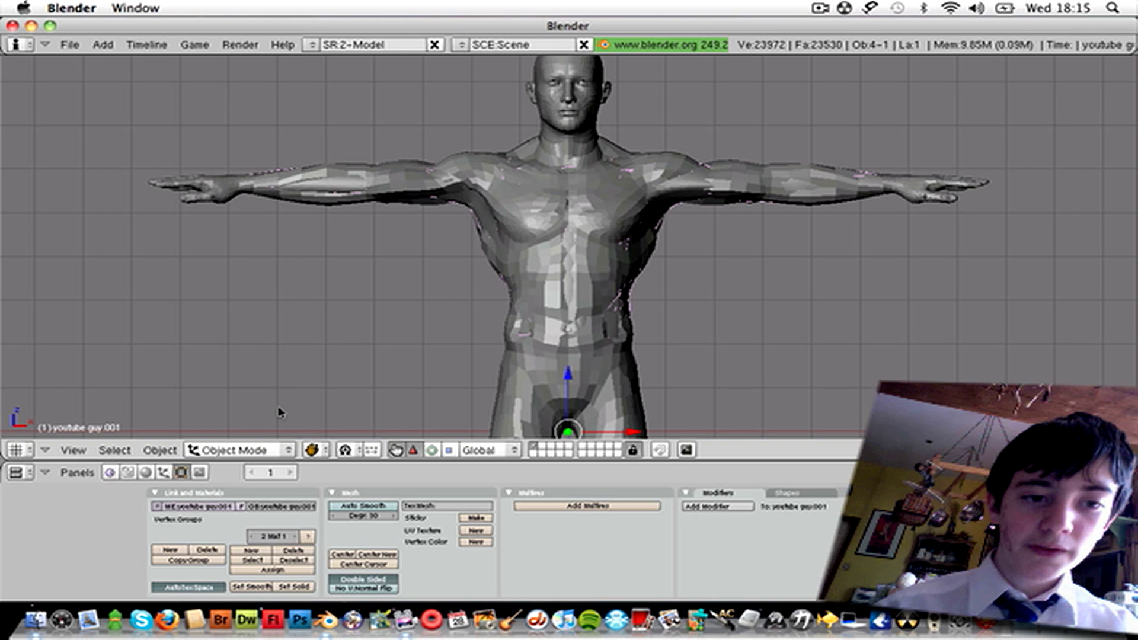
# Put the shirt mesh into Sculpt Mode and show the Sculpt Properties panel
pyautogui.click(271, 451)
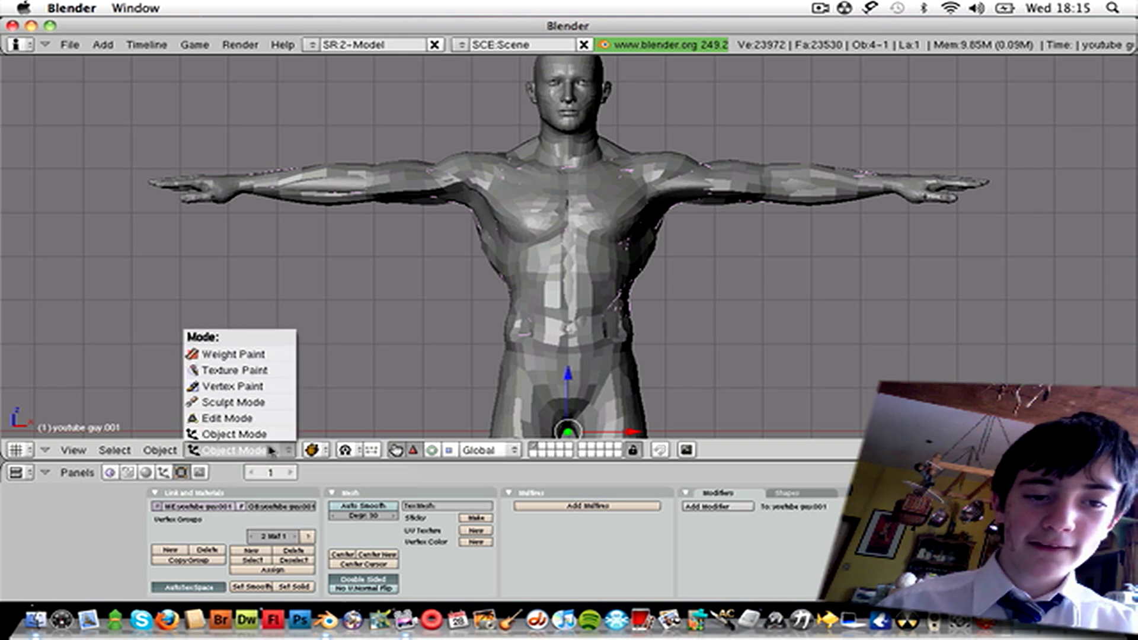
pyautogui.click(249, 407)
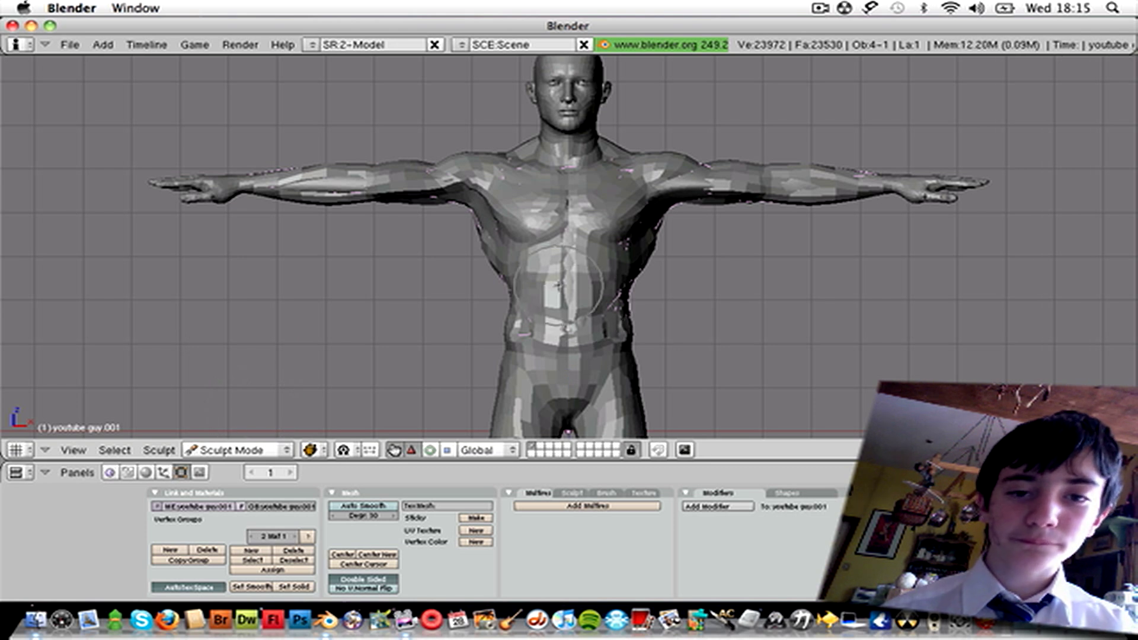
pyautogui.press('n')
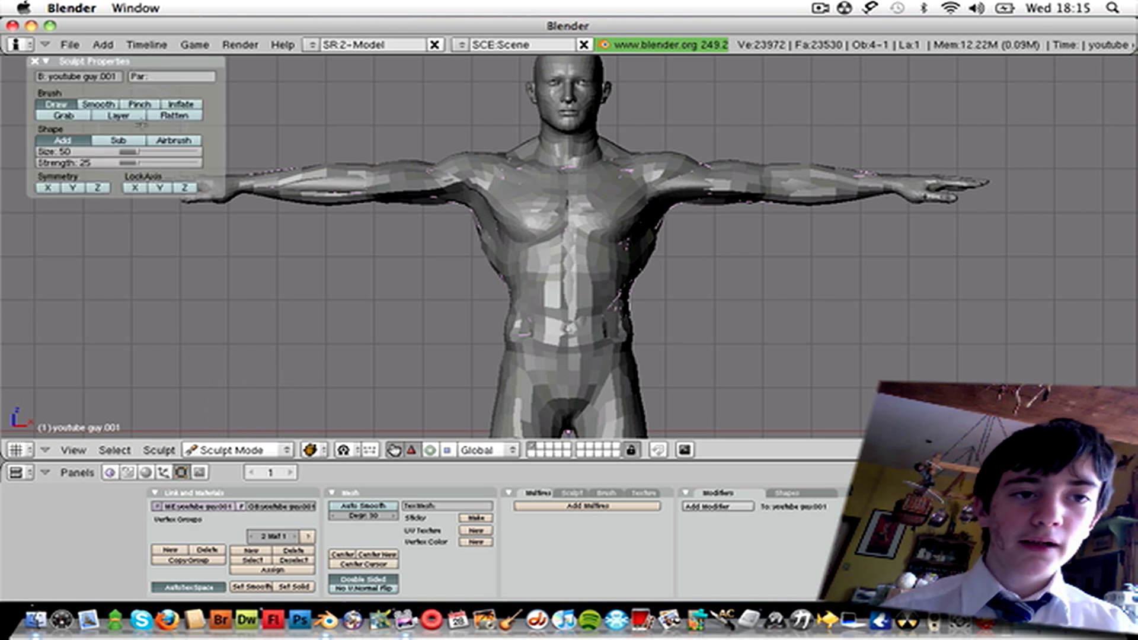
# Switch the brush to Inflate at strength 7 and inflate the shirt over the torso and back
pyautogui.click(168, 104)
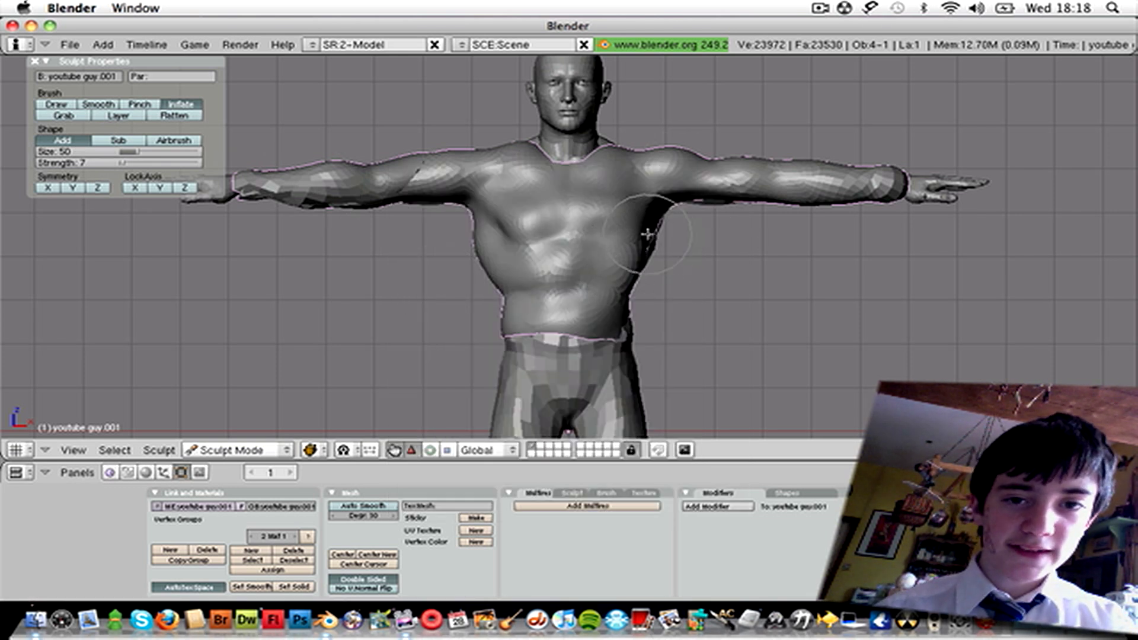
pyautogui.moveTo(720, 232)
pyautogui.mouseDown(button='middle')
pyautogui.moveTo(376, 272)
pyautogui.moveTo(497, 242)
pyautogui.mouseUp(button='middle')
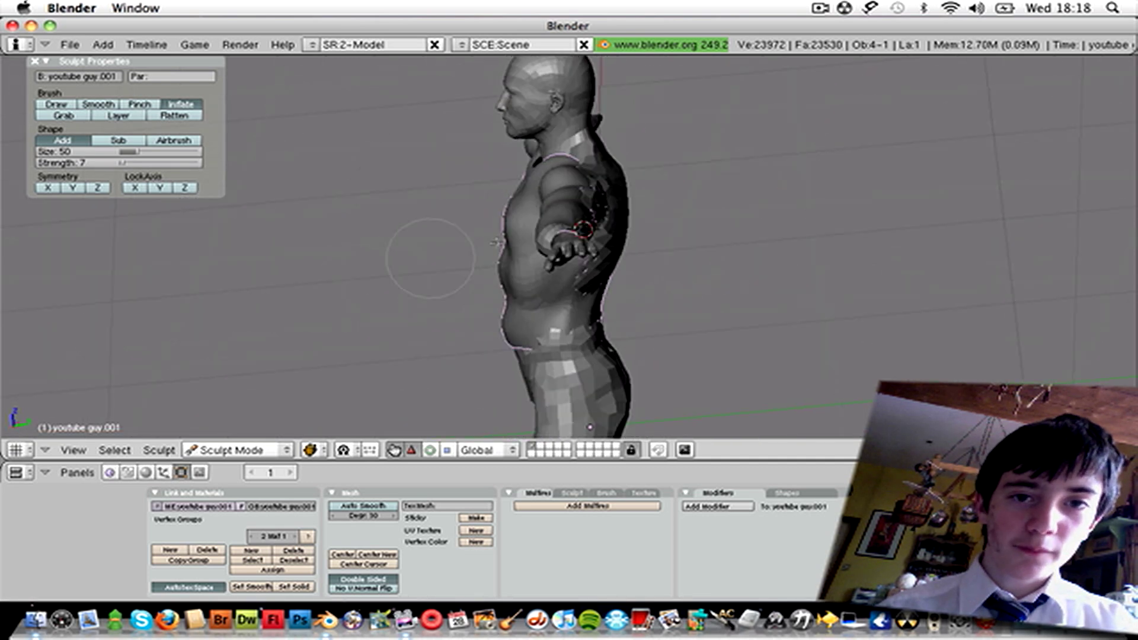
pyautogui.moveTo(430, 257)
pyautogui.mouseDown(button='middle')
pyautogui.moveTo(592, 251)
pyautogui.moveTo(717, 278)
pyautogui.mouseUp(button='middle')
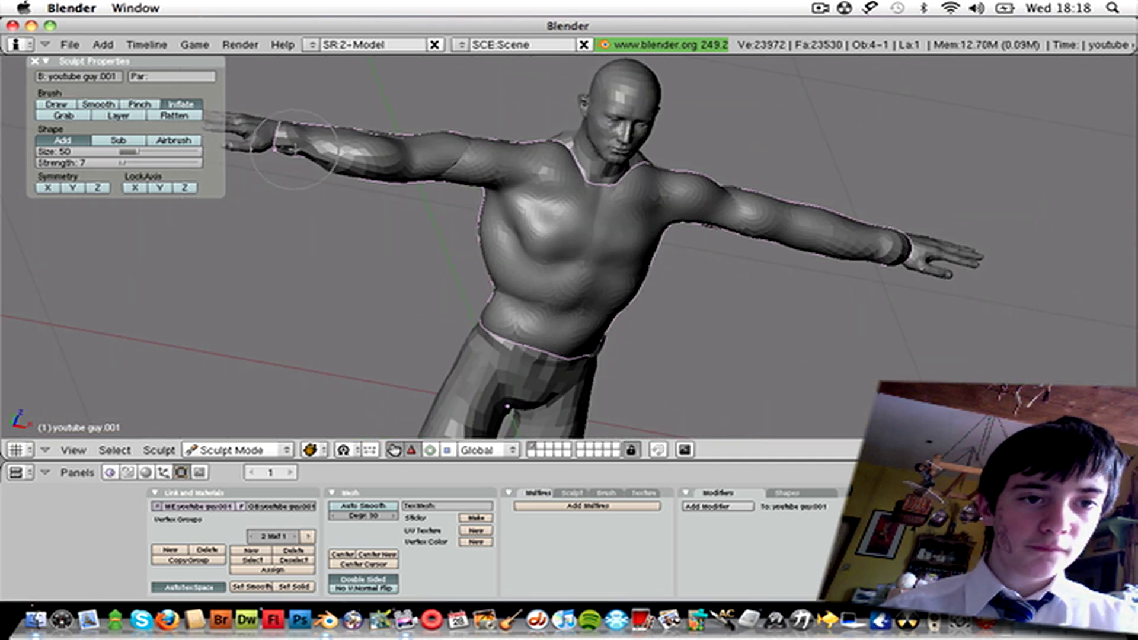
pyautogui.moveTo(859, 246)
pyautogui.mouseDown(button='middle')
pyautogui.moveTo(827, 346)
pyautogui.moveTo(330, 254)
pyautogui.moveTo(160, 260)
pyautogui.moveTo(222, 186)
pyautogui.mouseUp(button='middle')
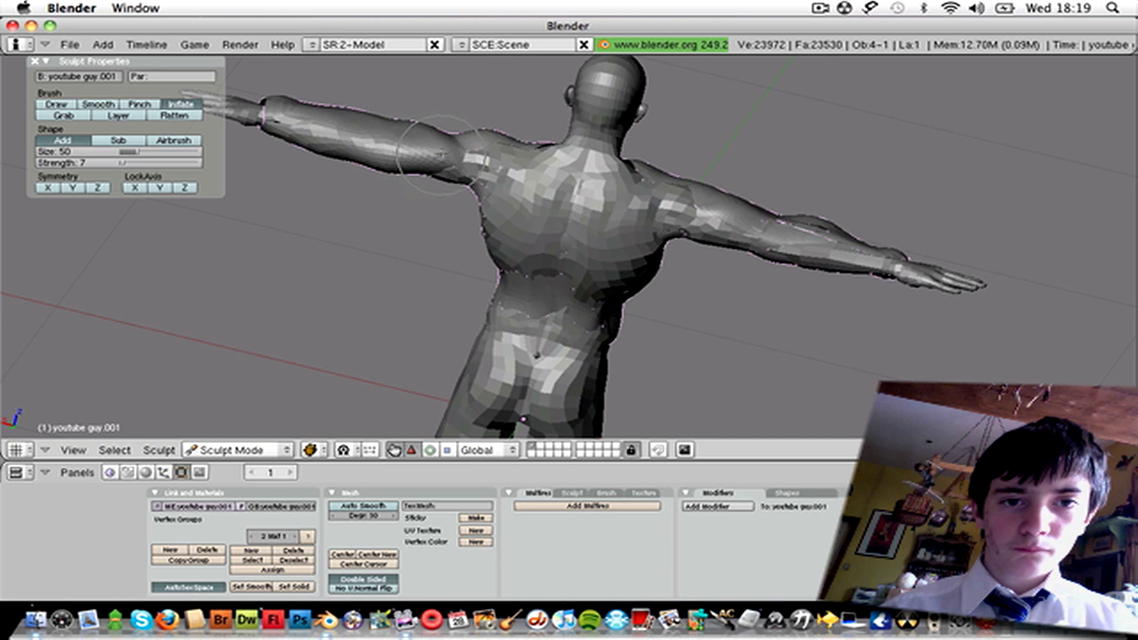
# Inflate the shirt along the upper arms, shoulders, armpit, back and forearm for a looser fit
pyautogui.moveTo(438, 155)
pyautogui.mouseDown()
pyautogui.moveTo(475, 177)
pyautogui.moveTo(461, 176)
pyautogui.moveTo(522, 159)
pyautogui.moveTo(618, 193)
pyautogui.moveTo(673, 197)
pyautogui.mouseUp()
pyautogui.moveTo(709, 221)
pyautogui.mouseDown()
pyautogui.moveTo(743, 244)
pyautogui.moveTo(899, 267)
pyautogui.mouseUp()
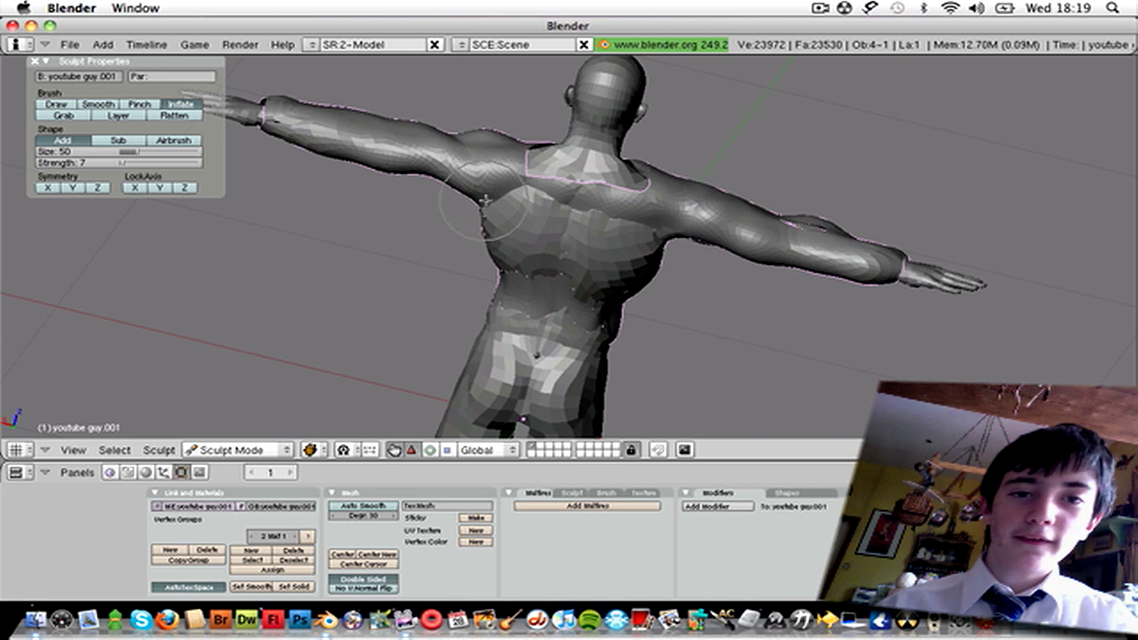
pyautogui.moveTo(484, 200)
pyautogui.mouseDown()
pyautogui.moveTo(500, 264)
pyautogui.moveTo(584, 276)
pyautogui.moveTo(610, 302)
pyautogui.moveTo(614, 329)
pyautogui.moveTo(604, 320)
pyautogui.moveTo(653, 230)
pyautogui.moveTo(555, 224)
pyautogui.moveTo(551, 245)
pyautogui.moveTo(514, 203)
pyautogui.moveTo(578, 249)
pyautogui.moveTo(563, 289)
pyautogui.moveTo(608, 258)
pyautogui.moveTo(541, 299)
pyautogui.moveTo(507, 298)
pyautogui.moveTo(493, 311)
pyautogui.moveTo(526, 326)
pyautogui.moveTo(572, 311)
pyautogui.moveTo(588, 336)
pyautogui.mouseUp()
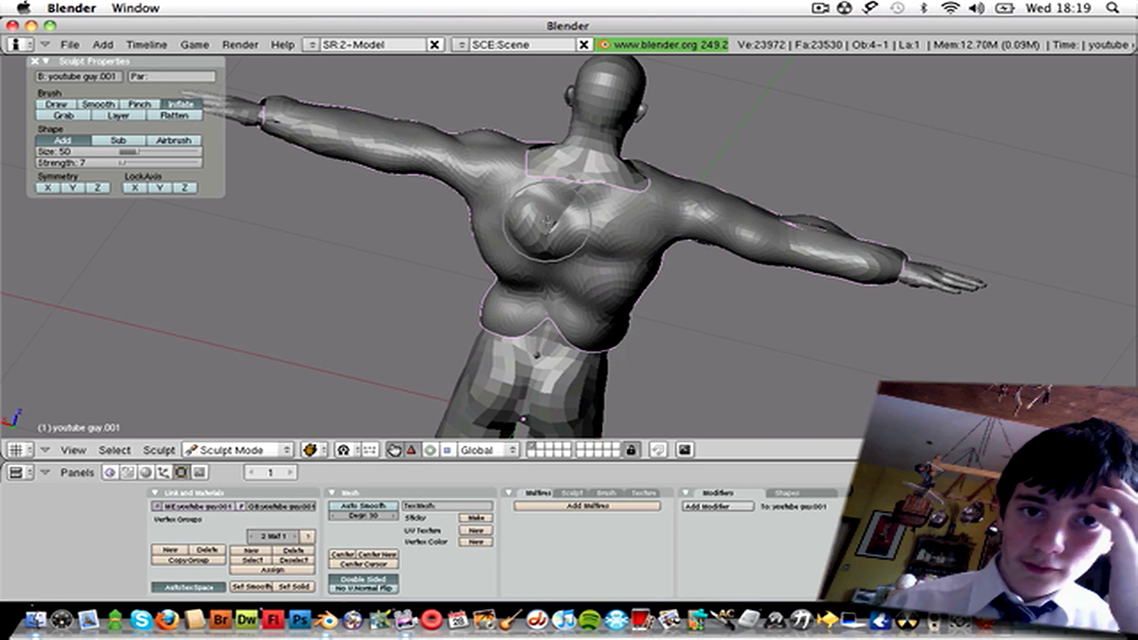
pyautogui.moveTo(741, 231)
pyautogui.mouseDown(button='middle')
pyautogui.moveTo(533, 291)
pyautogui.moveTo(373, 276)
pyautogui.moveTo(331, 249)
pyautogui.moveTo(379, 297)
pyautogui.mouseUp(button='middle')
pyautogui.moveTo(379, 296)
pyautogui.mouseDown()
pyautogui.moveTo(405, 320)
pyautogui.moveTo(386, 332)
pyautogui.mouseUp()
pyautogui.moveTo(800, 145)
pyautogui.mouseDown(button='middle')
pyautogui.moveTo(338, 110)
pyautogui.moveTo(773, 213)
pyautogui.moveTo(283, 136)
pyautogui.moveTo(469, 178)
pyautogui.mouseUp(button='middle')
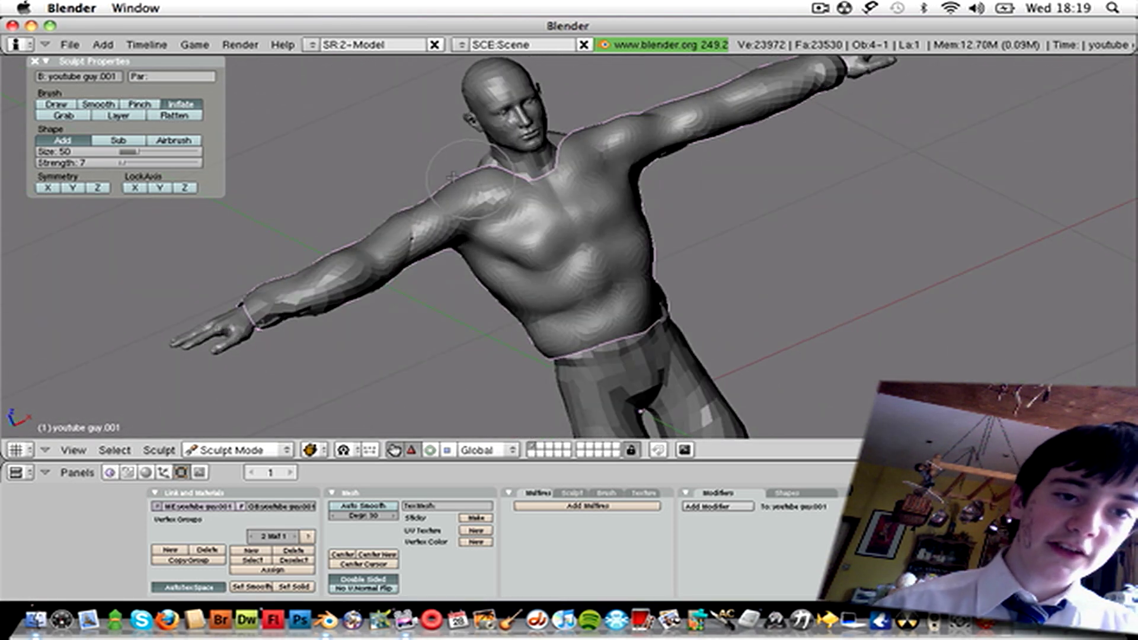
pyautogui.click(34, 61)
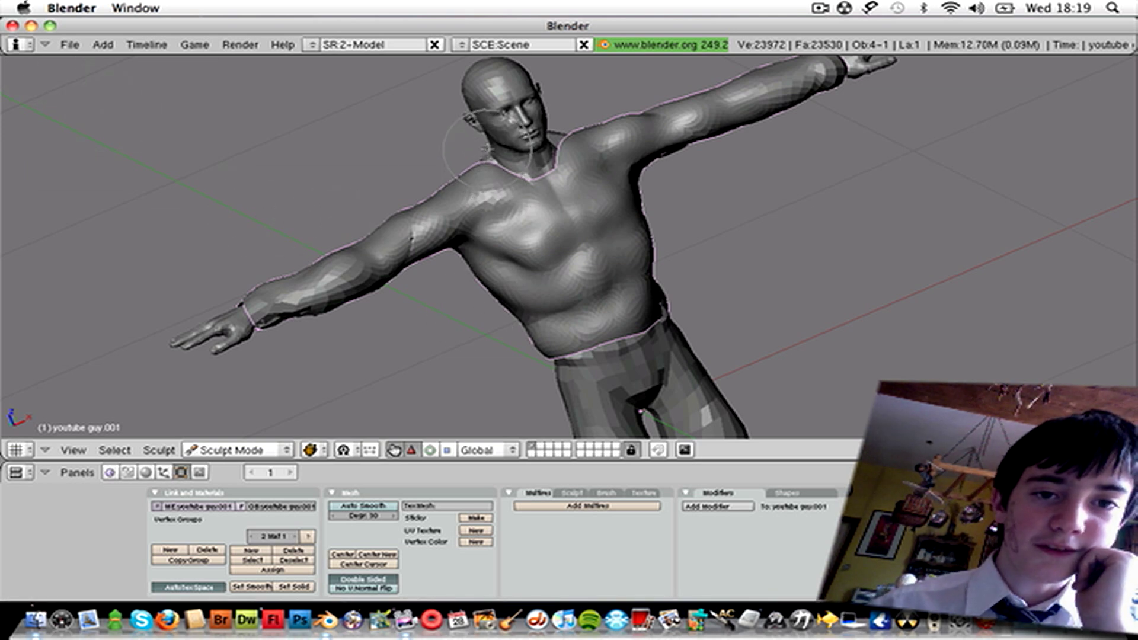
pyautogui.moveTo(590, 188)
pyautogui.mouseDown(button='middle')
pyautogui.moveTo(812, 254)
pyautogui.moveTo(664, 332)
pyautogui.moveTo(623, 298)
pyautogui.moveTo(650, 182)
pyautogui.mouseUp(button='middle')
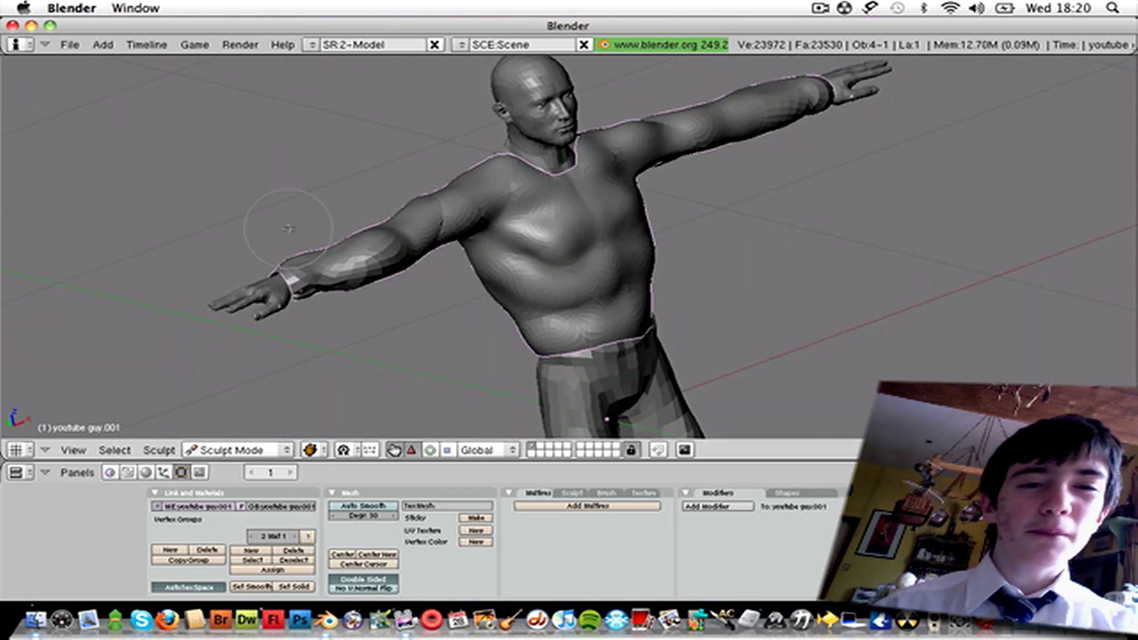
pyautogui.moveTo(288, 228)
pyautogui.mouseDown(button='middle')
pyautogui.moveTo(94, 198)
pyautogui.moveTo(185, 173)
pyautogui.moveTo(170, 173)
pyautogui.mouseUp(button='middle')
pyautogui.moveTo(610, 204); pyautogui.dragTo(607, 204, button='middle')
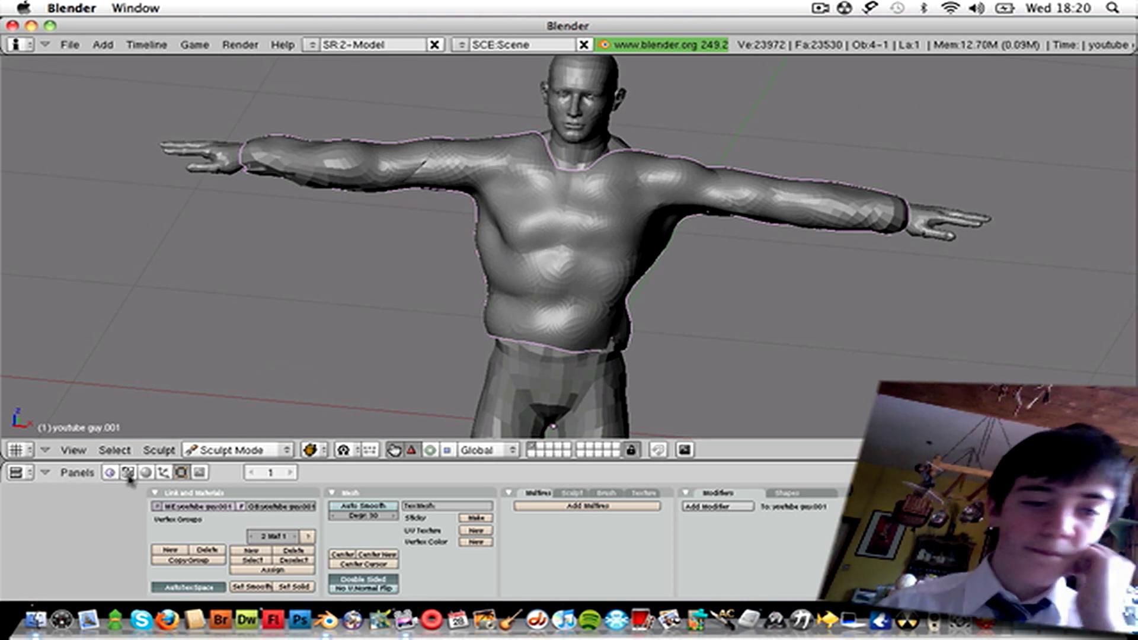
# Create Material.001 in the material buttons and Tex.001 in the texture buttons for the shirt
pyautogui.click(146, 473)
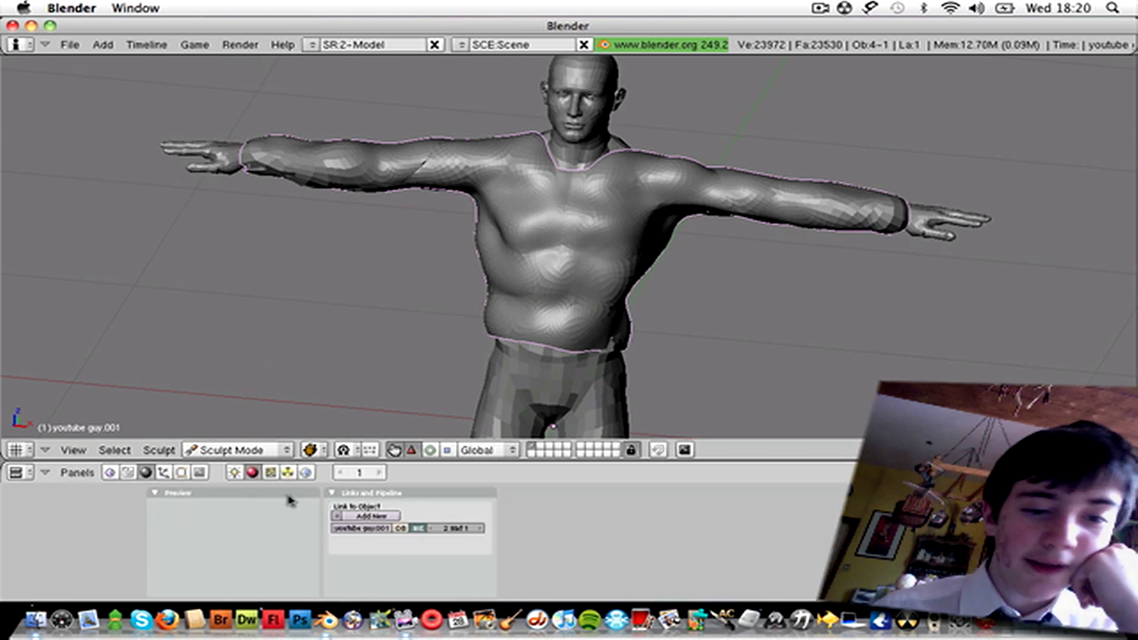
pyautogui.click(372, 516)
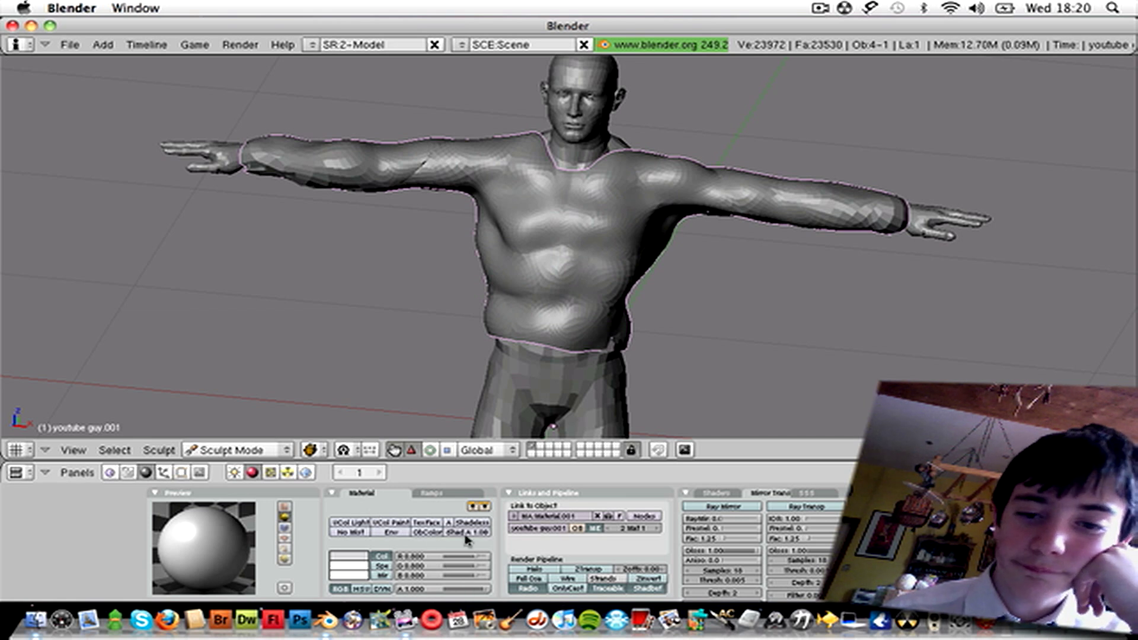
pyautogui.click(272, 472)
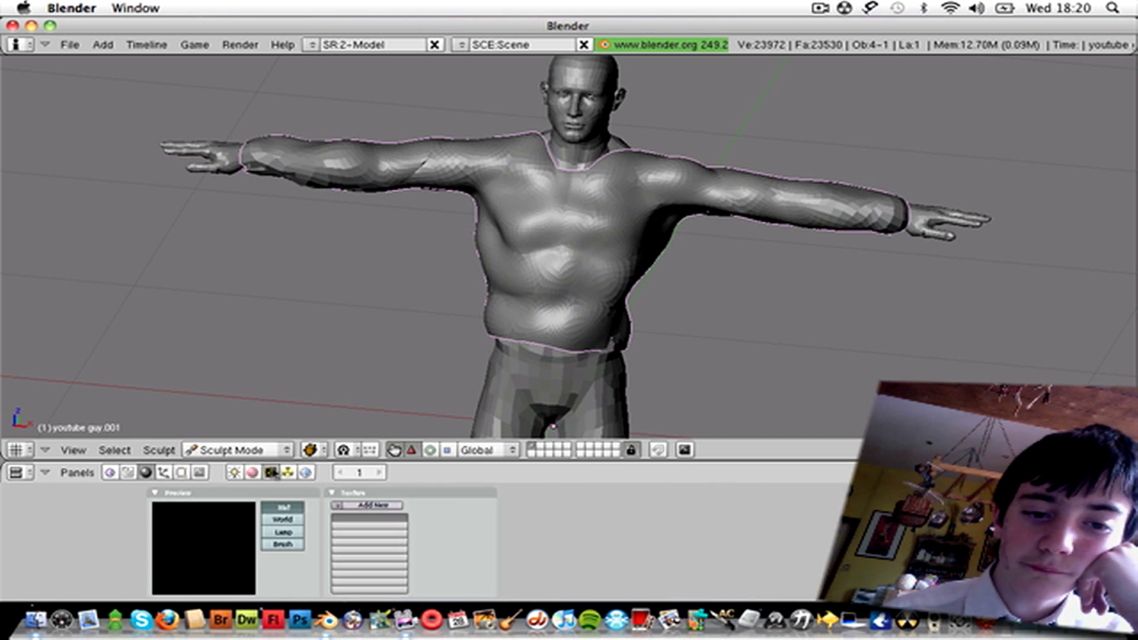
pyautogui.click(367, 505)
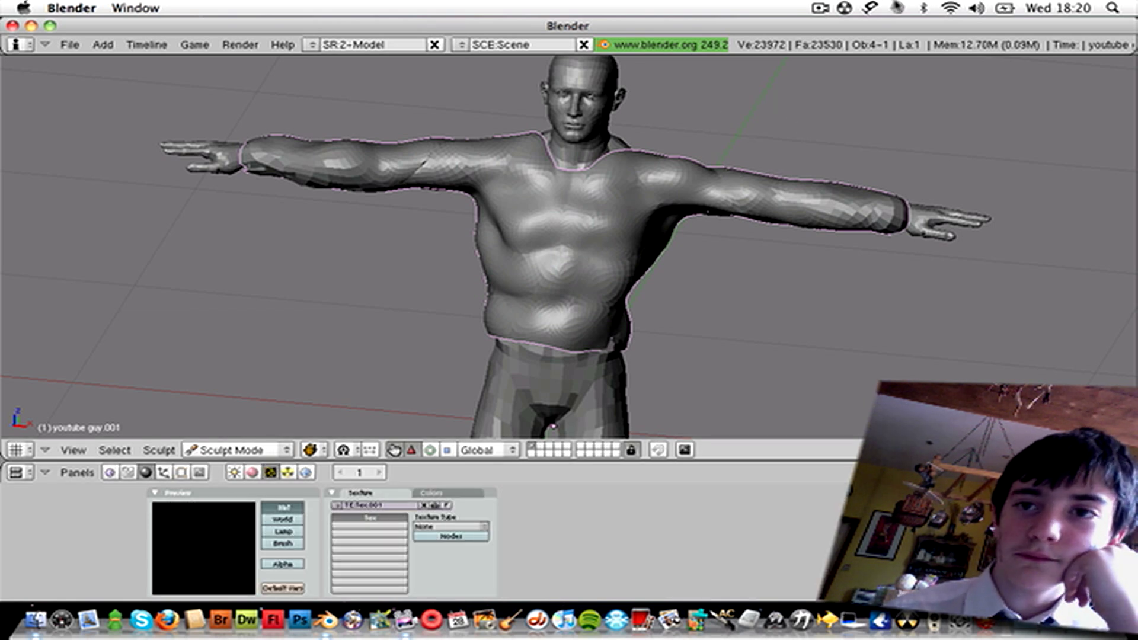
pyautogui.click(818, 8)
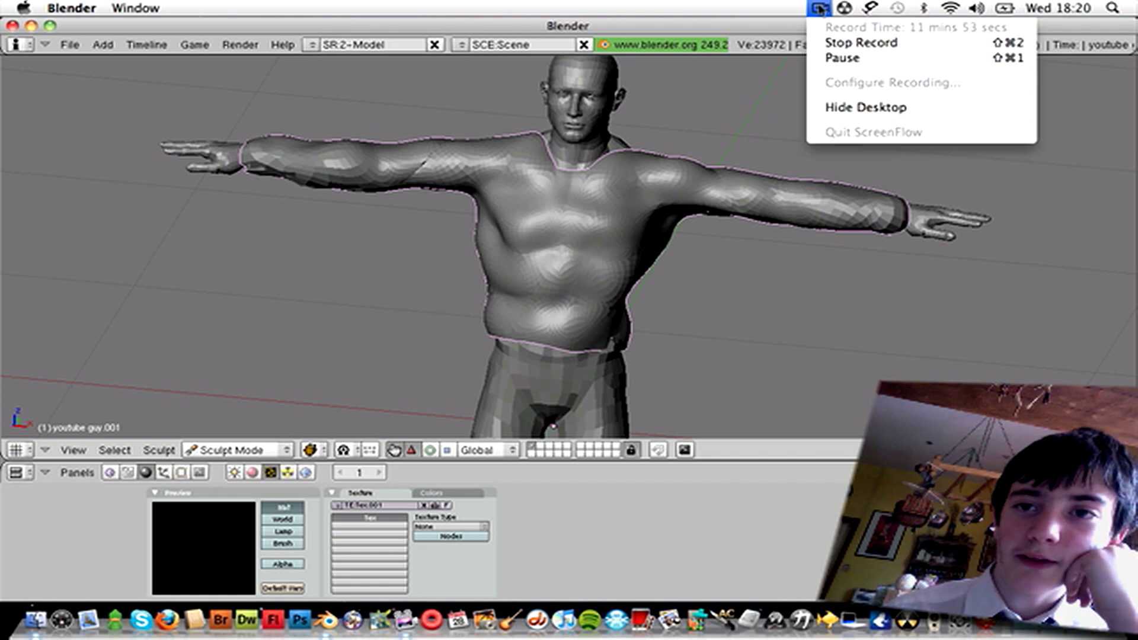